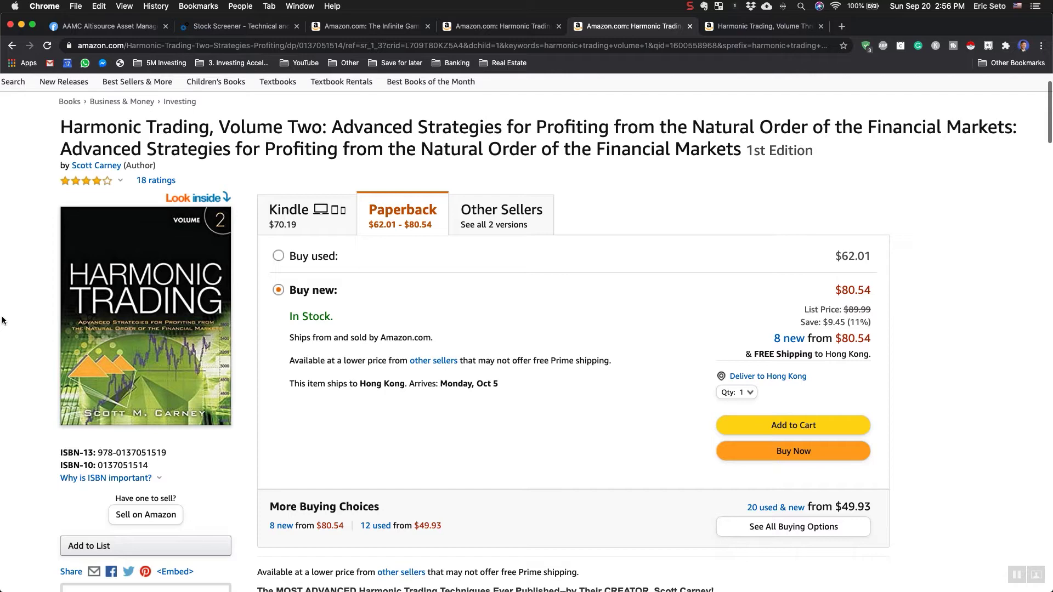
Step: Switch to the ChartMill Stock Screener tab, which shows 19208 unfiltered results
{"action": "left_click", "coordinate": [222, 27]}
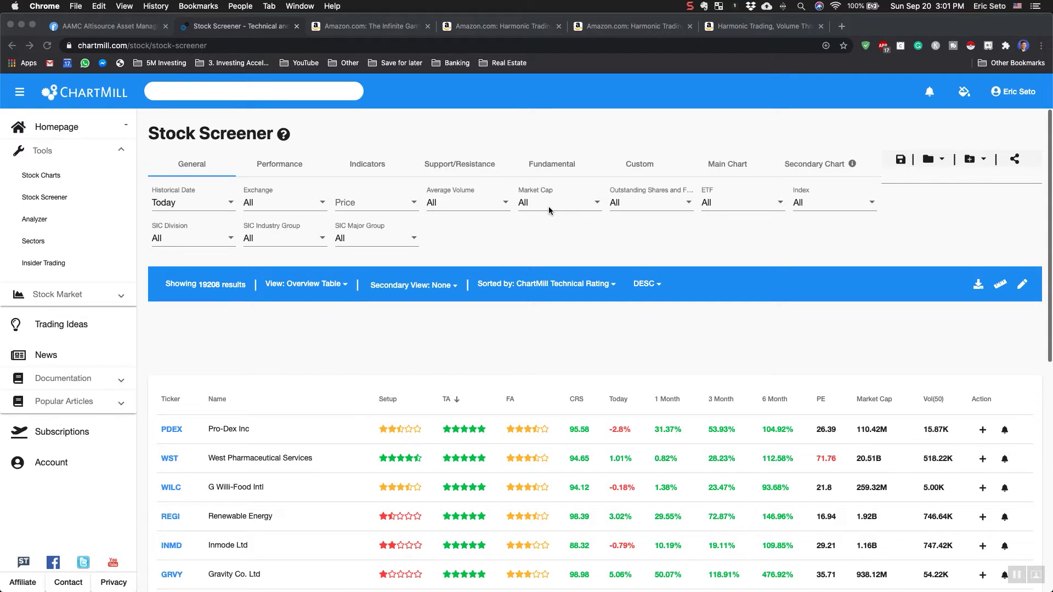
{"action": "left_click", "coordinate": [549, 206]}
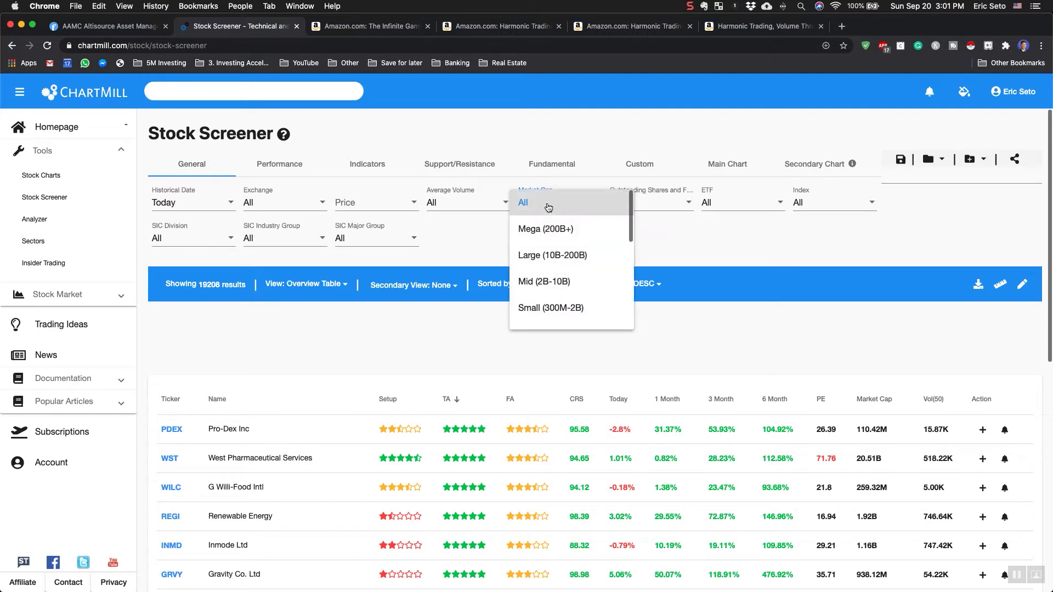
{"action": "scroll", "coordinate": [548, 304], "scroll_direction": "down", "scroll_amount": 1}
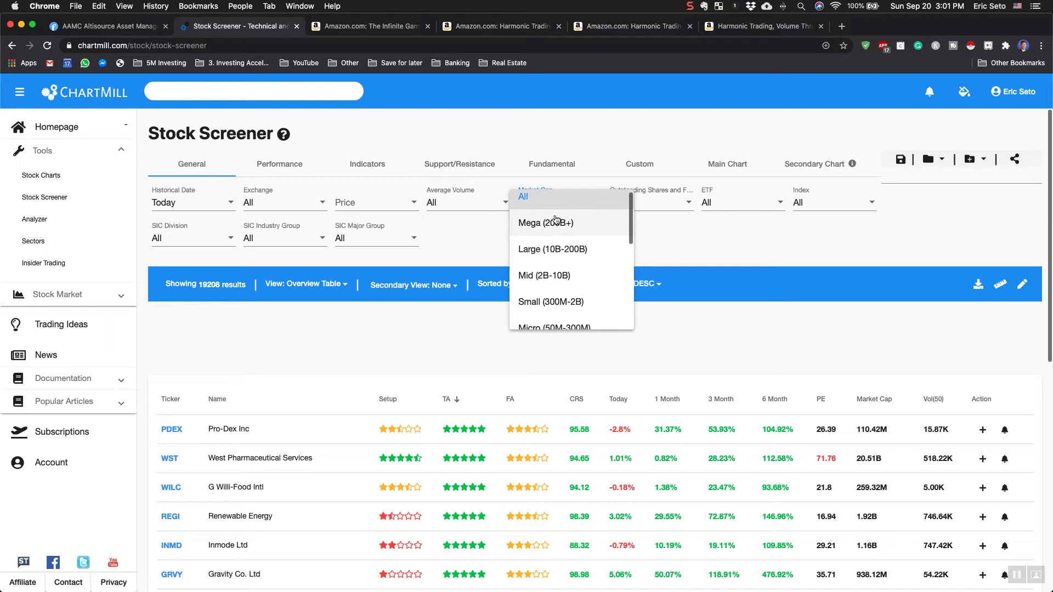
{"action": "scroll", "coordinate": [586, 245], "scroll_direction": "down", "scroll_amount": 5}
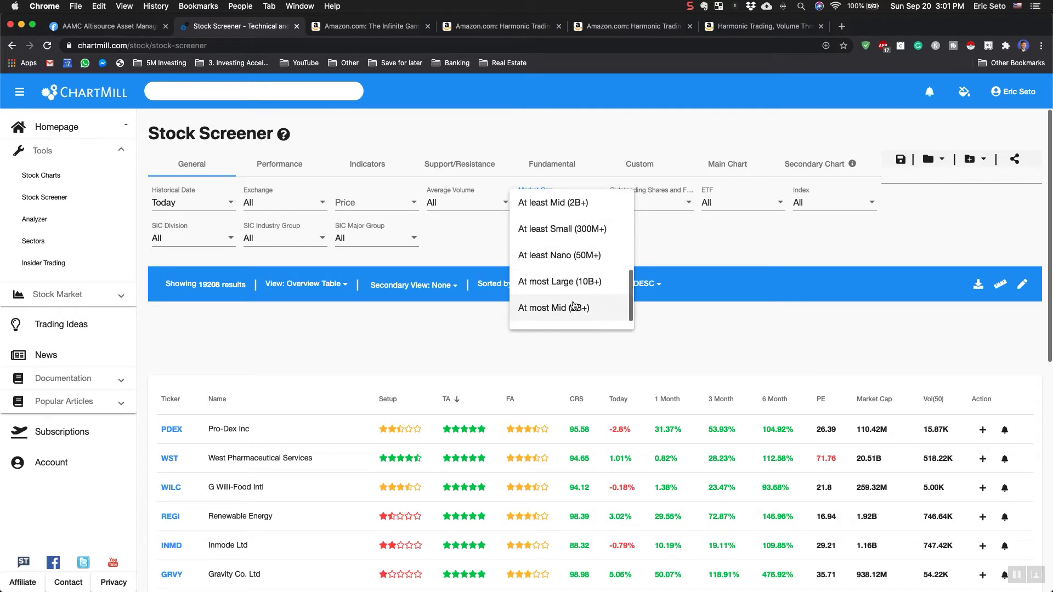
{"action": "scroll", "coordinate": [576, 305], "scroll_direction": "up", "scroll_amount": 1}
{"action": "scroll", "coordinate": [577, 291], "scroll_direction": "up", "scroll_amount": 2}
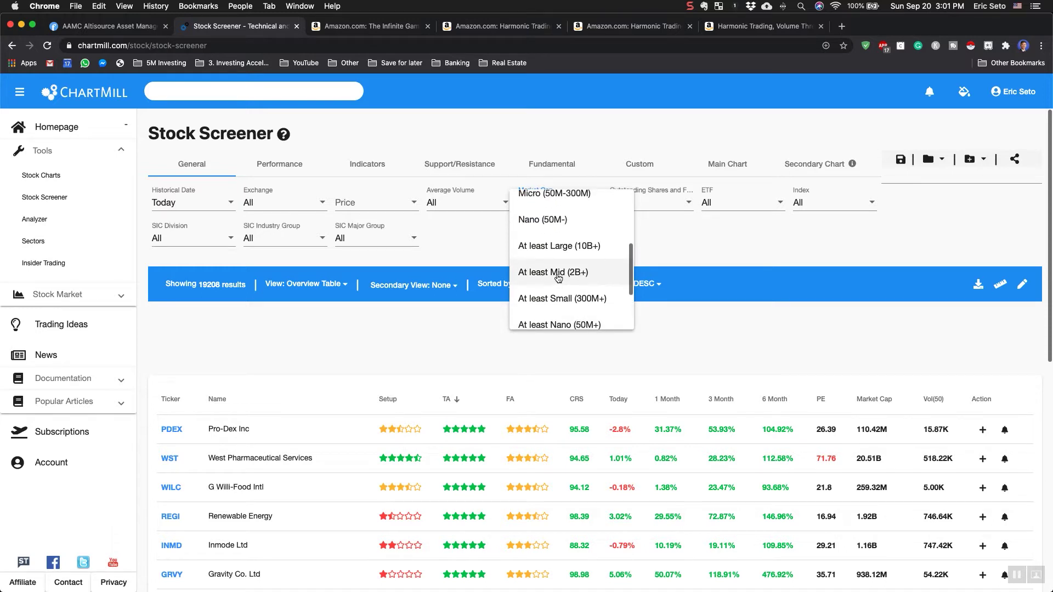
{"action": "left_click", "coordinate": [559, 273]}
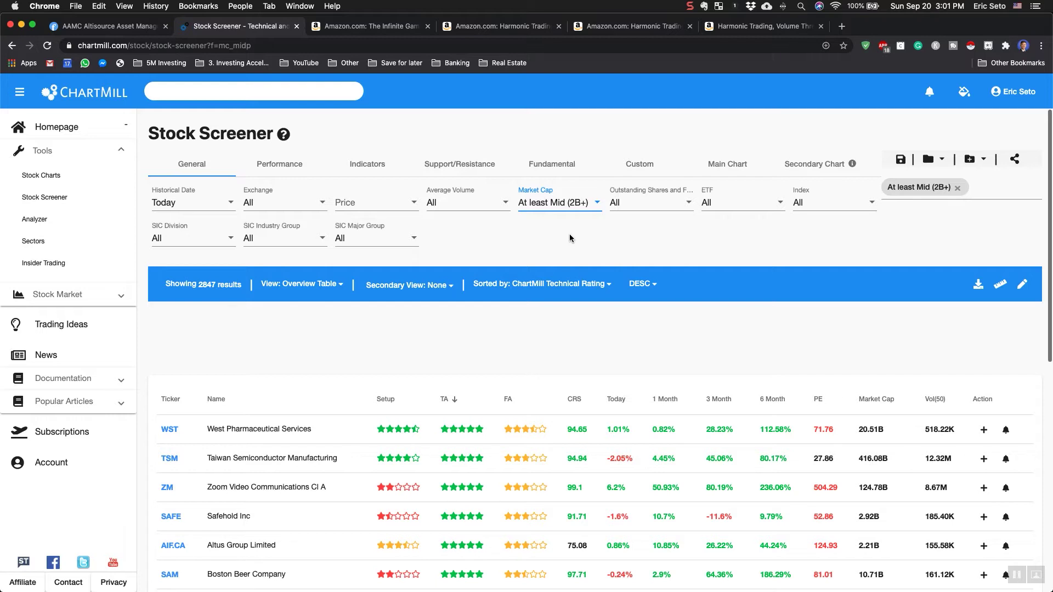
{"action": "left_click", "coordinate": [565, 204]}
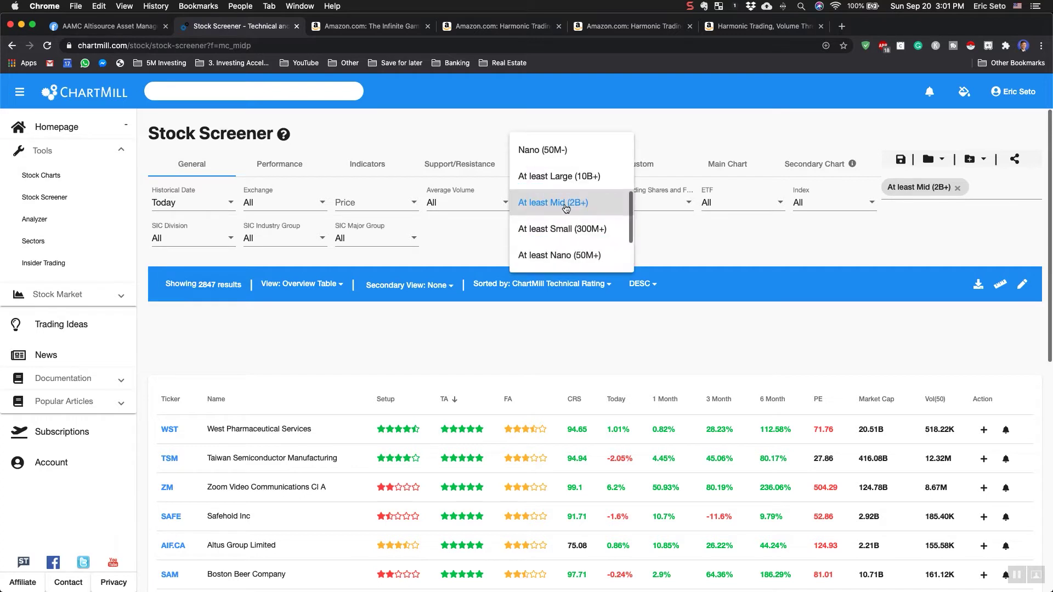
{"action": "scroll", "coordinate": [565, 206], "scroll_direction": "up", "scroll_amount": 5}
{"action": "left_click", "coordinate": [543, 147]}
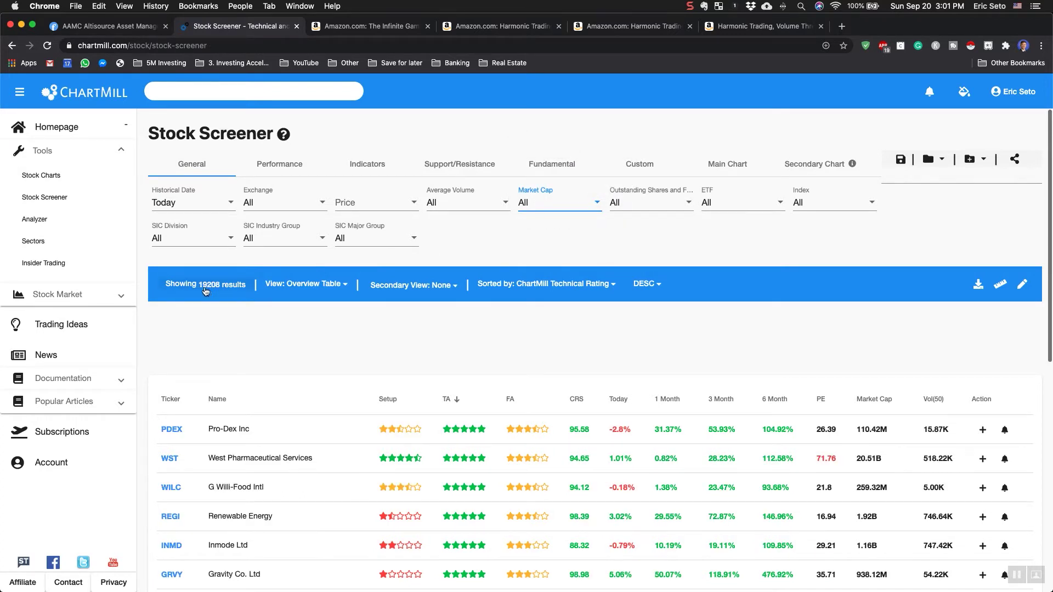
Step: Set the Market Cap filter to At least Mid (2B+), leaving 2847 results
{"action": "left_click", "coordinate": [553, 207]}
{"action": "scroll", "coordinate": [565, 256], "scroll_direction": "down", "scroll_amount": 4}
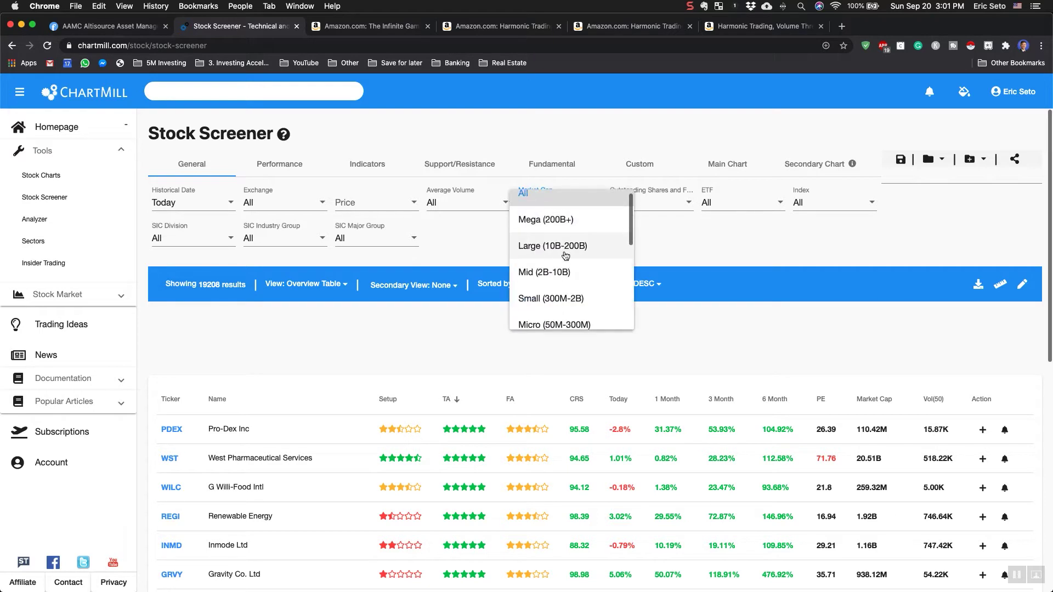
{"action": "scroll", "coordinate": [566, 258], "scroll_direction": "down", "scroll_amount": 2}
{"action": "left_click", "coordinate": [567, 264]}
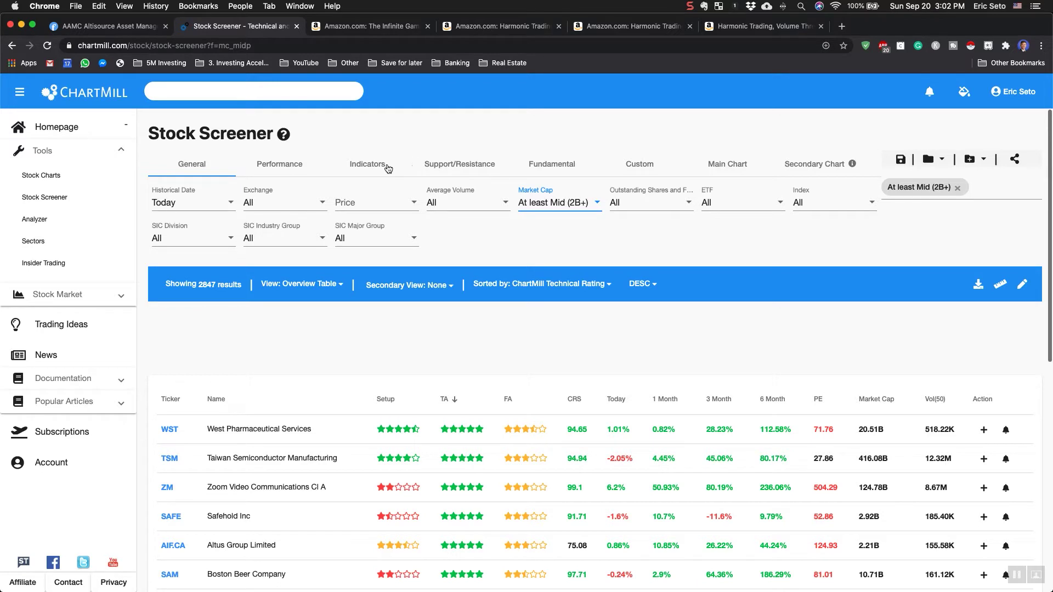
Step: Show the Performance filters and browse the Weekly EMA/SMA list to the SMA(30 Weeks) options
{"action": "left_click", "coordinate": [273, 172]}
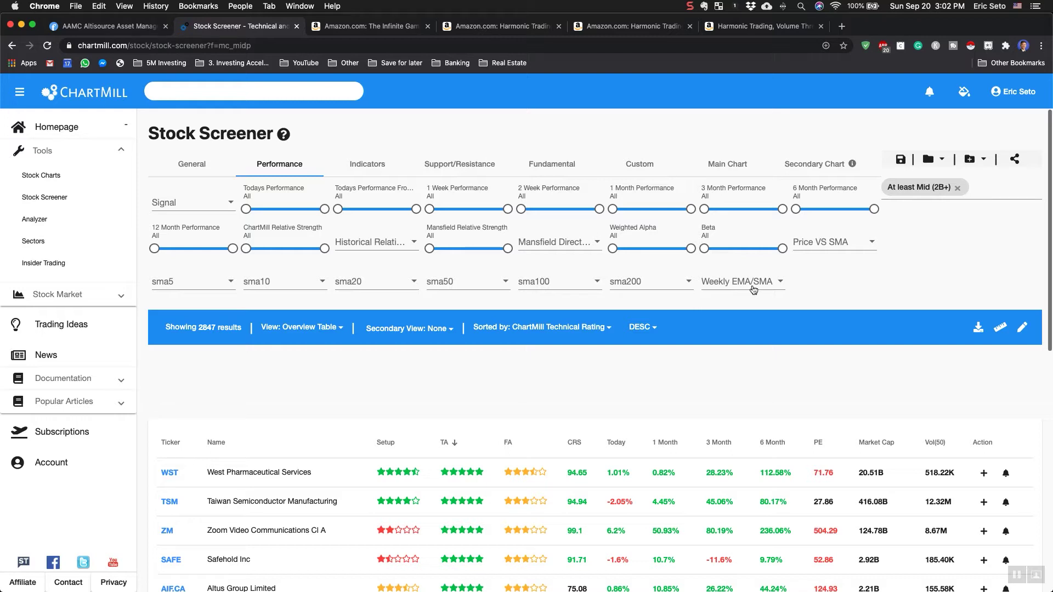
{"action": "left_click", "coordinate": [753, 288]}
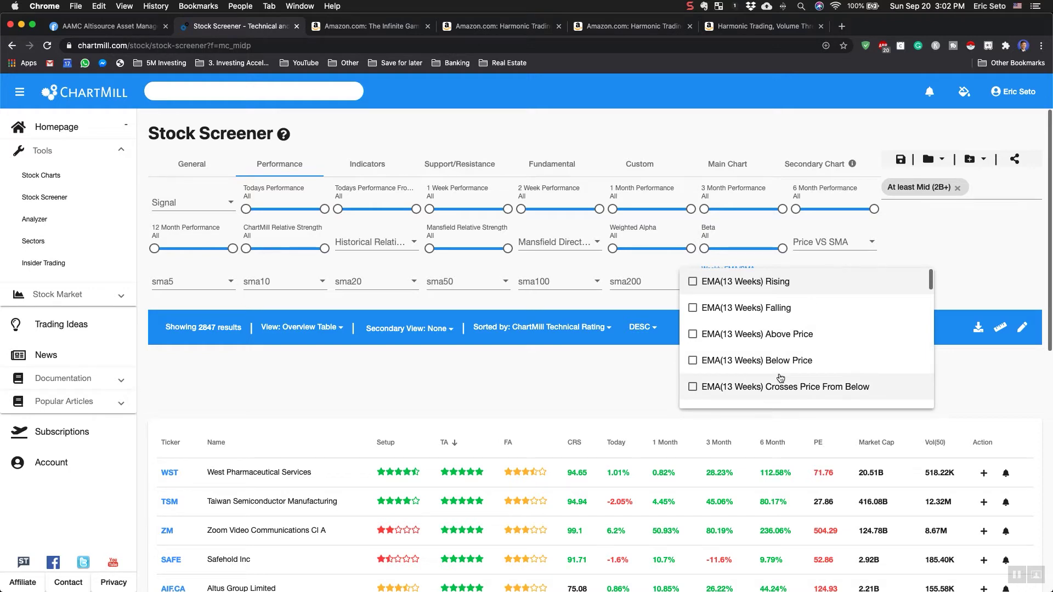
{"action": "scroll", "coordinate": [780, 378], "scroll_direction": "down", "scroll_amount": 10}
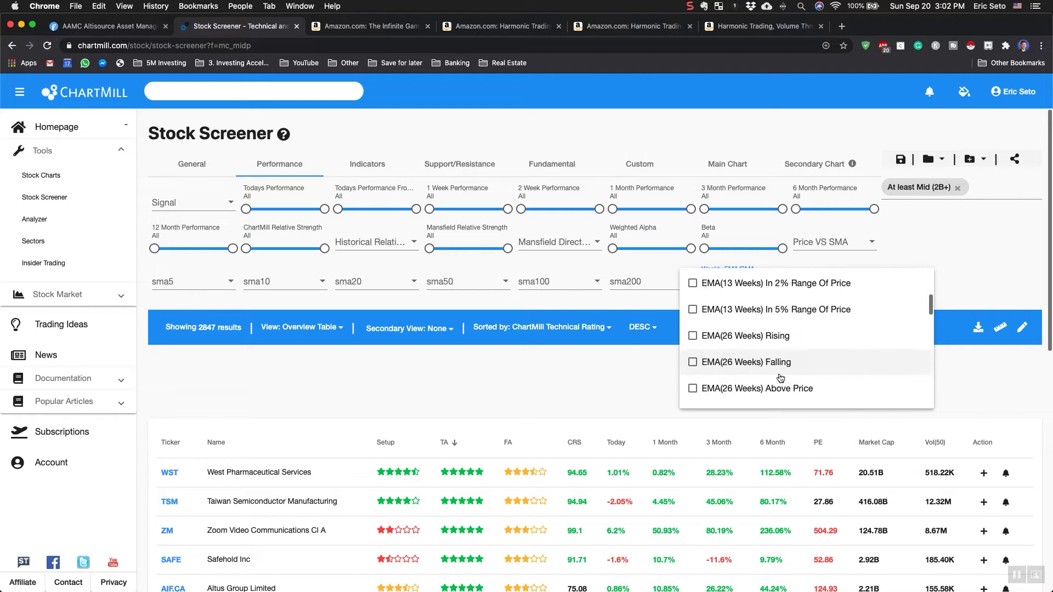
{"action": "scroll", "coordinate": [780, 378], "scroll_direction": "down", "scroll_amount": 2}
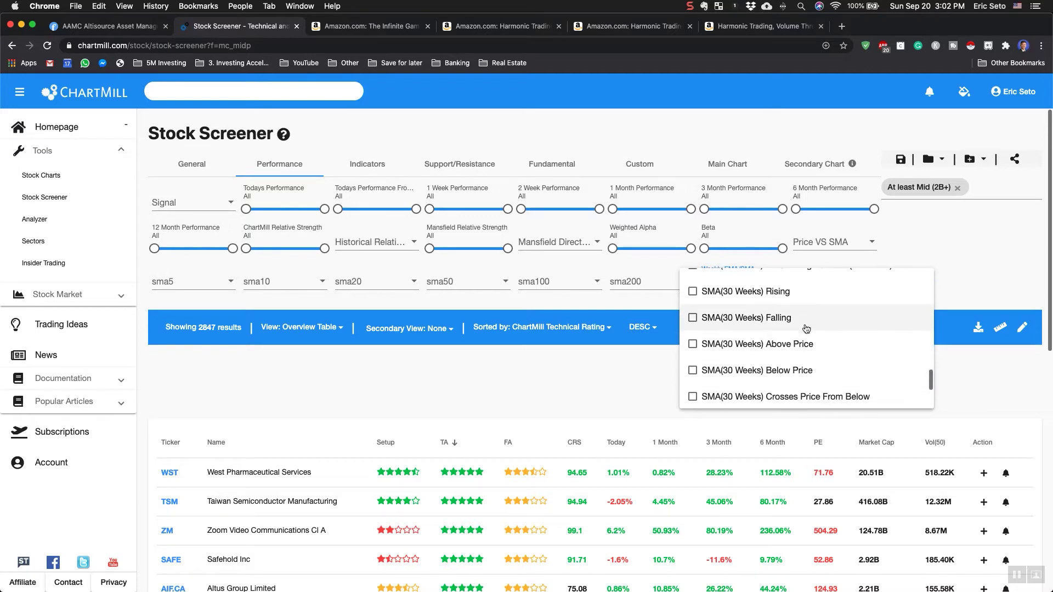
{"action": "scroll", "coordinate": [803, 328], "scroll_direction": "down", "scroll_amount": 3}
{"action": "scroll", "coordinate": [799, 346], "scroll_direction": "down", "scroll_amount": 1}
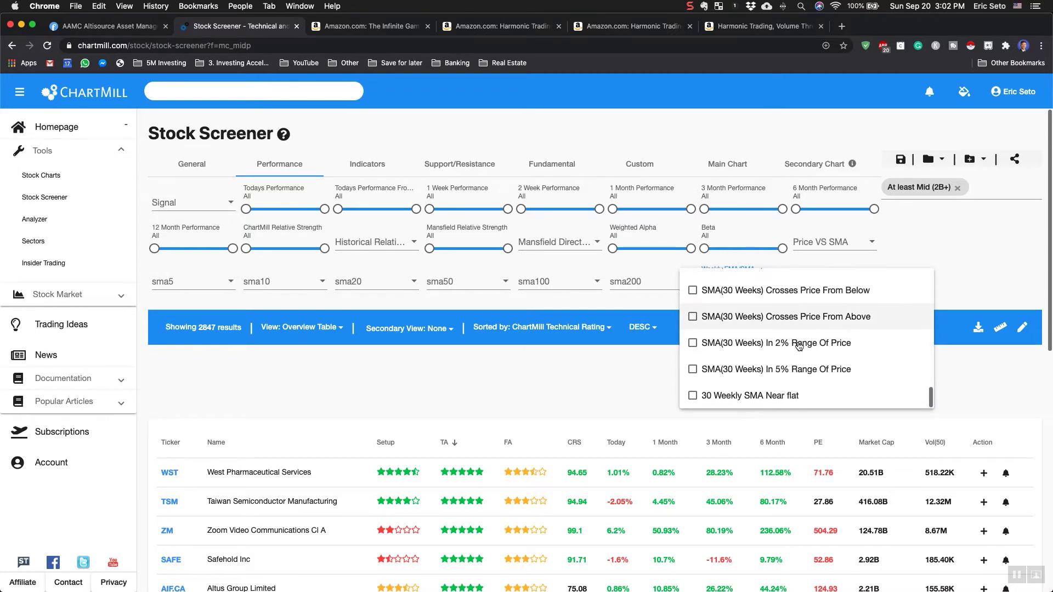
{"action": "scroll", "coordinate": [799, 346], "scroll_direction": "up", "scroll_amount": 5}
{"action": "scroll", "coordinate": [799, 346], "scroll_direction": "up", "scroll_amount": 2}
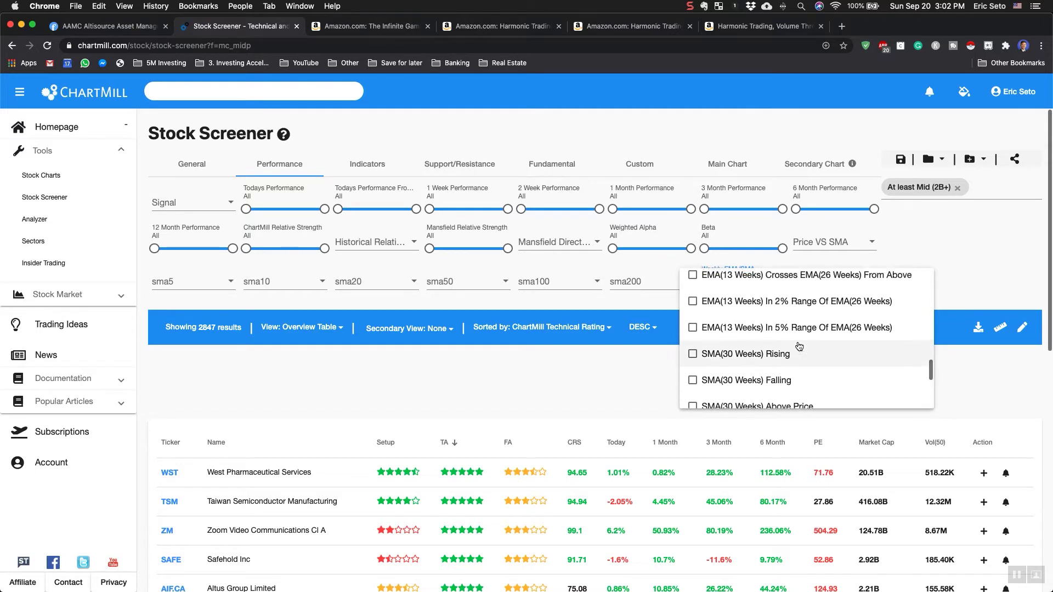
{"action": "scroll", "coordinate": [713, 334], "scroll_direction": "down", "scroll_amount": 1}
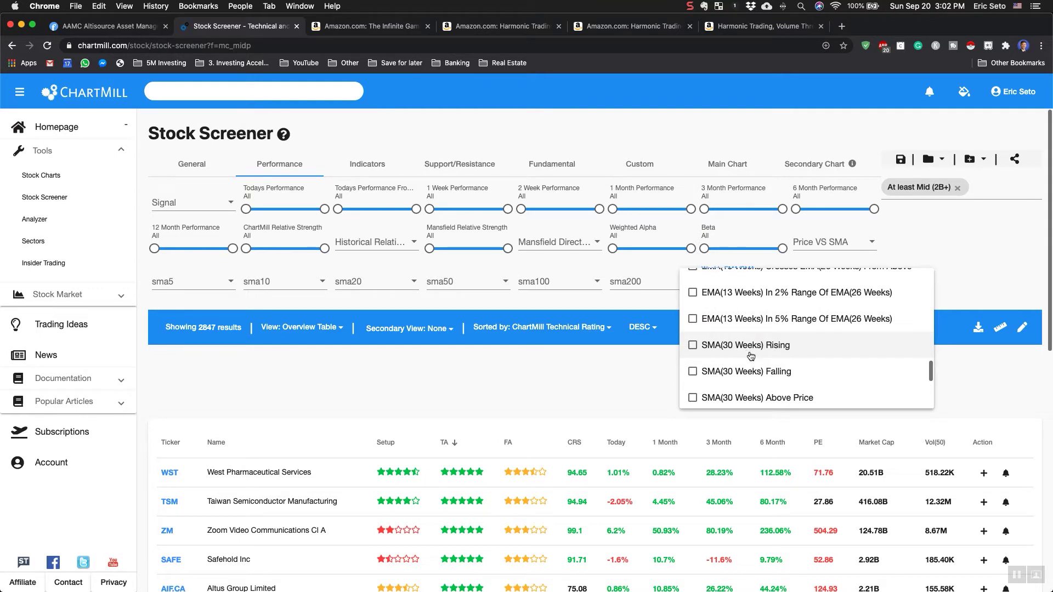
{"action": "scroll", "coordinate": [750, 356], "scroll_direction": "down", "scroll_amount": 1}
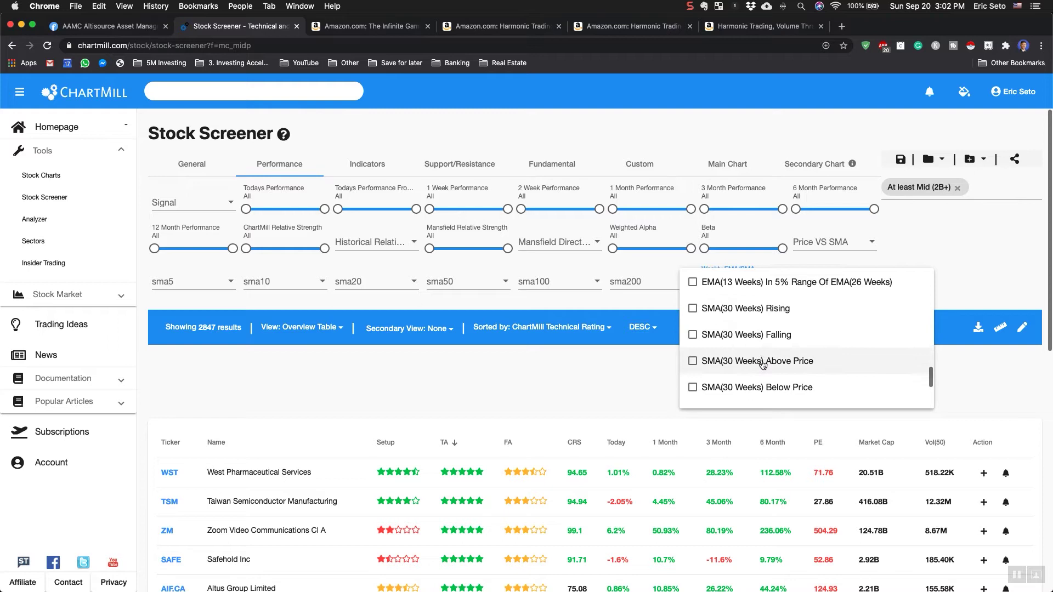
{"action": "scroll", "coordinate": [752, 366], "scroll_direction": "down", "scroll_amount": 1}
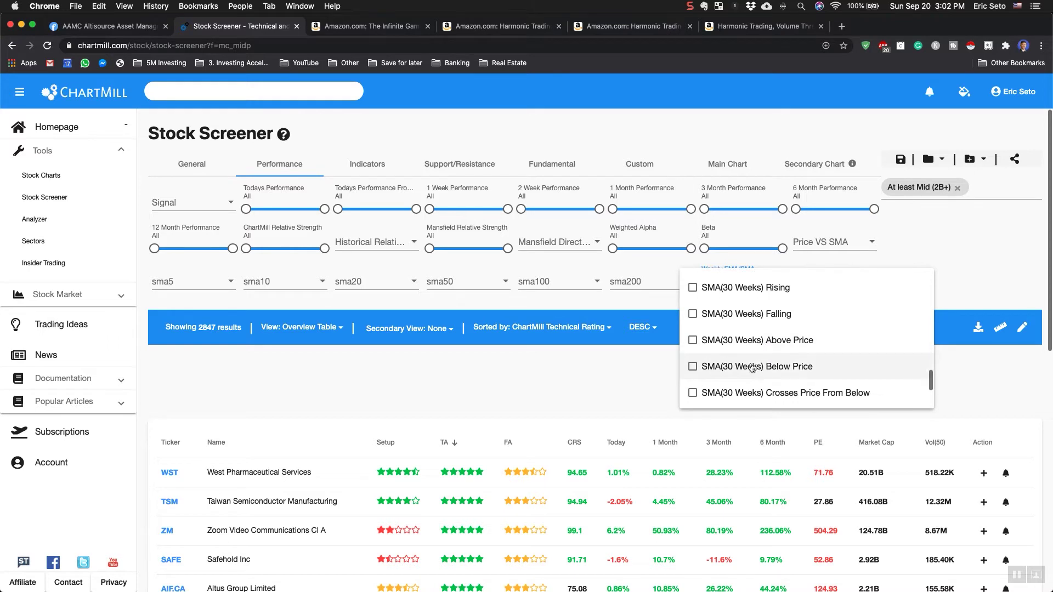
Step: Check SMA(30 Weeks) Above Price in the Weekly EMA/SMA list, cutting results to 661
{"action": "left_click", "coordinate": [711, 342]}
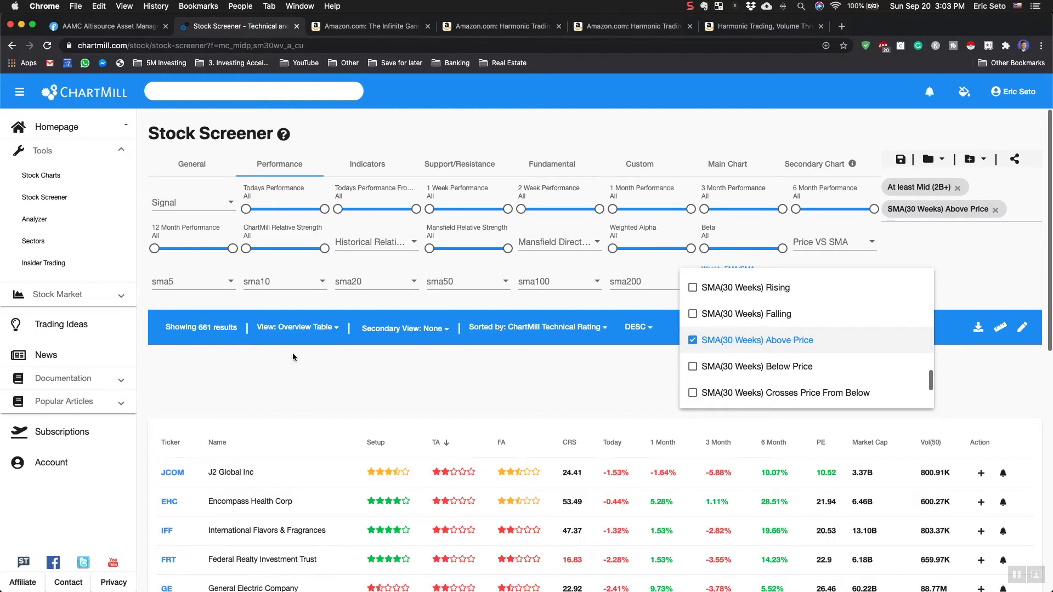
{"action": "left_click", "coordinate": [191, 342]}
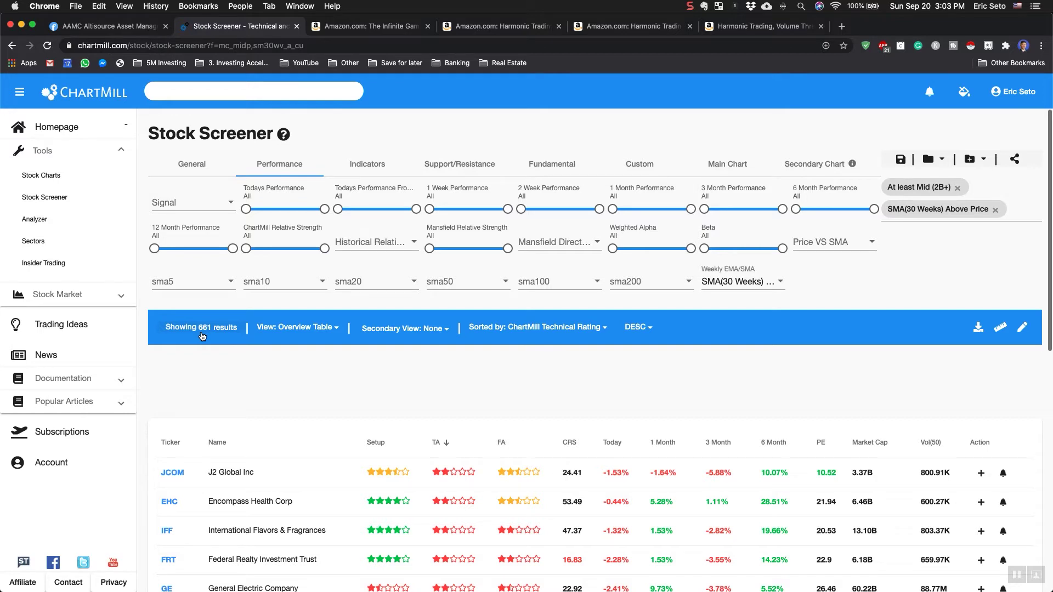
{"action": "left_click", "coordinate": [212, 169]}
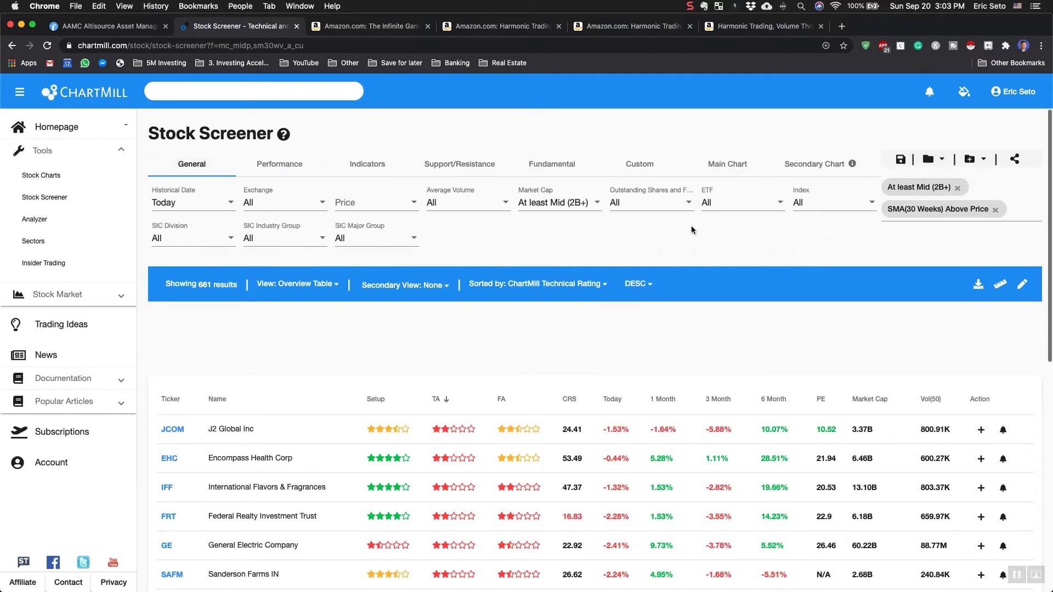
{"action": "left_click", "coordinate": [216, 239]}
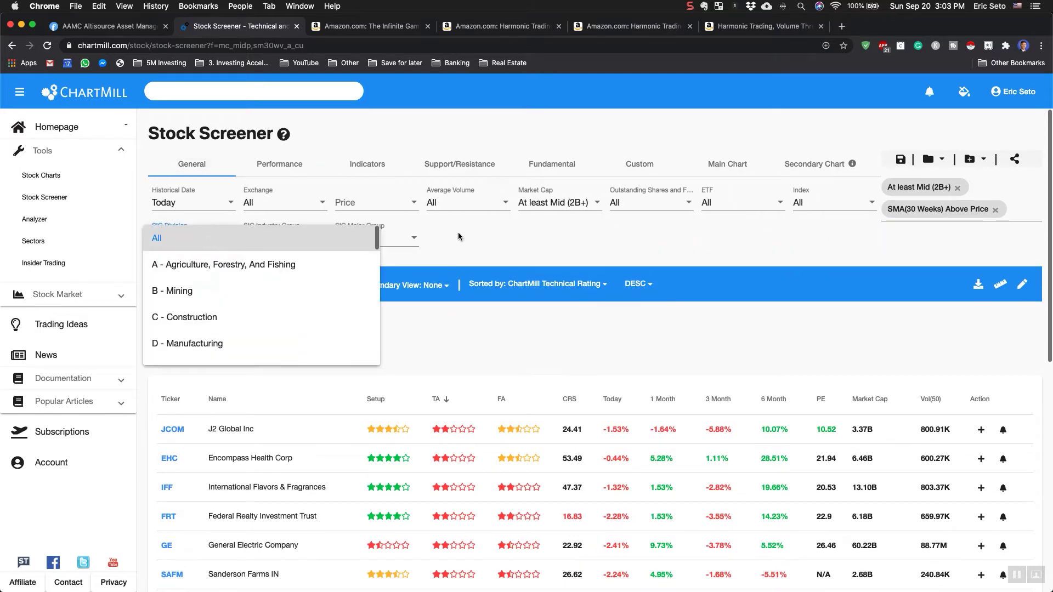
{"action": "left_click", "coordinate": [281, 169]}
{"action": "left_click", "coordinate": [285, 170]}
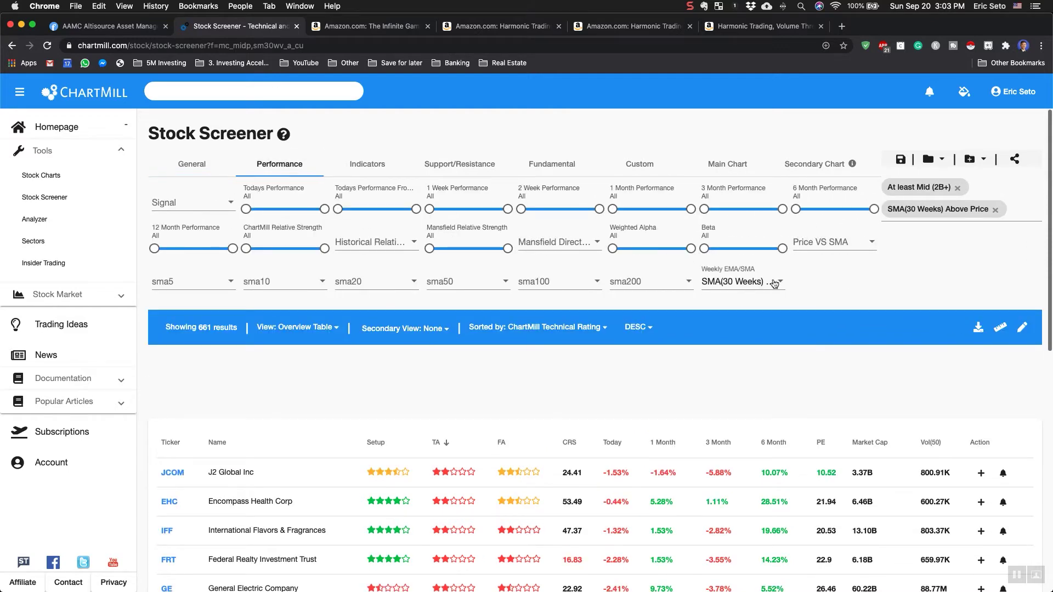
Step: Untick SMA(30 Weeks) Above Price so the screener returns to 2847 results
{"action": "left_click", "coordinate": [774, 283]}
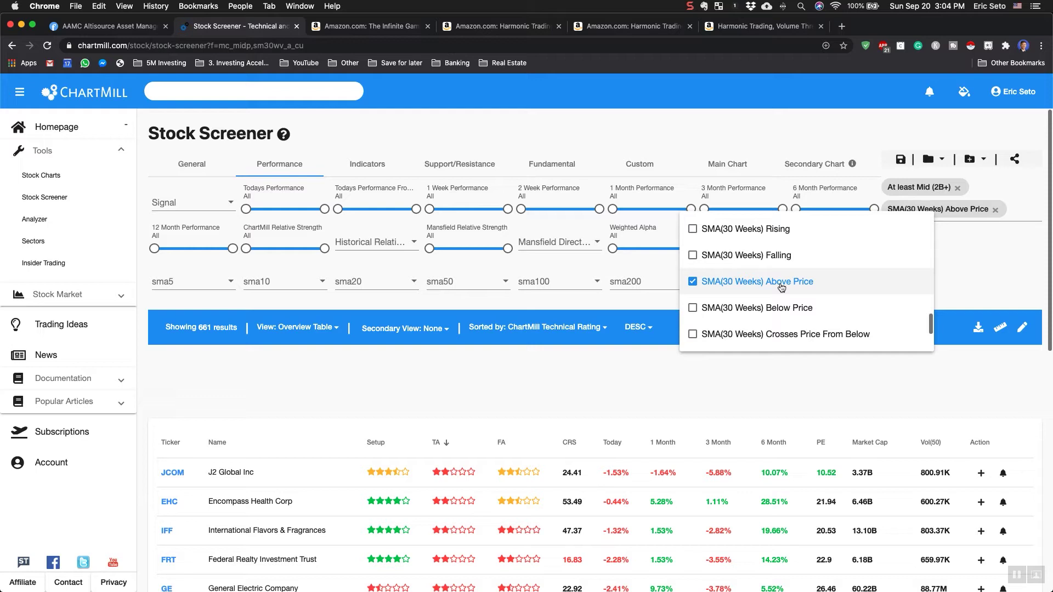
{"action": "left_click", "coordinate": [781, 288]}
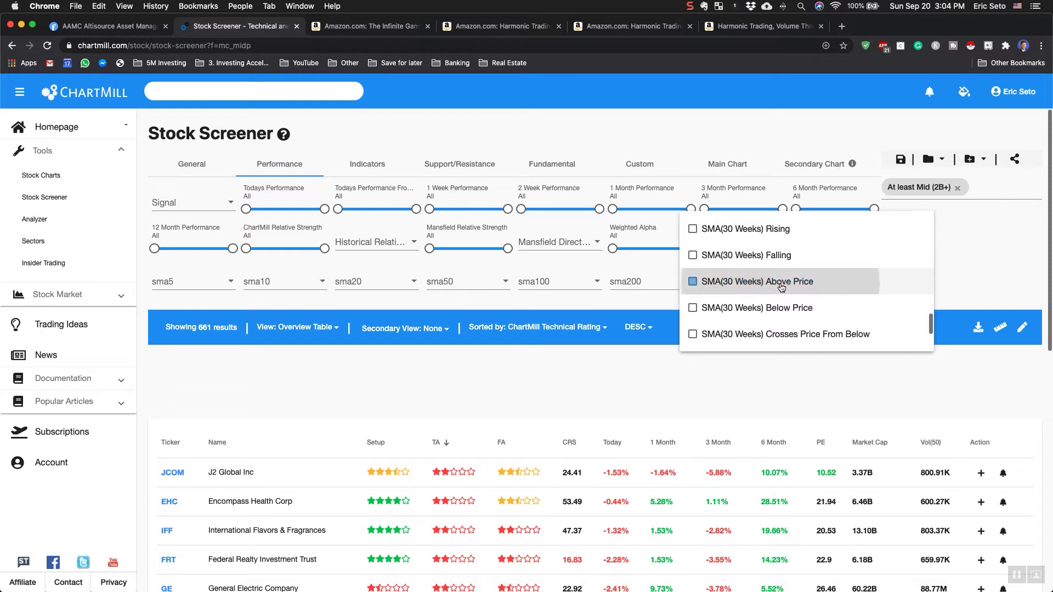
{"action": "left_click", "coordinate": [650, 296]}
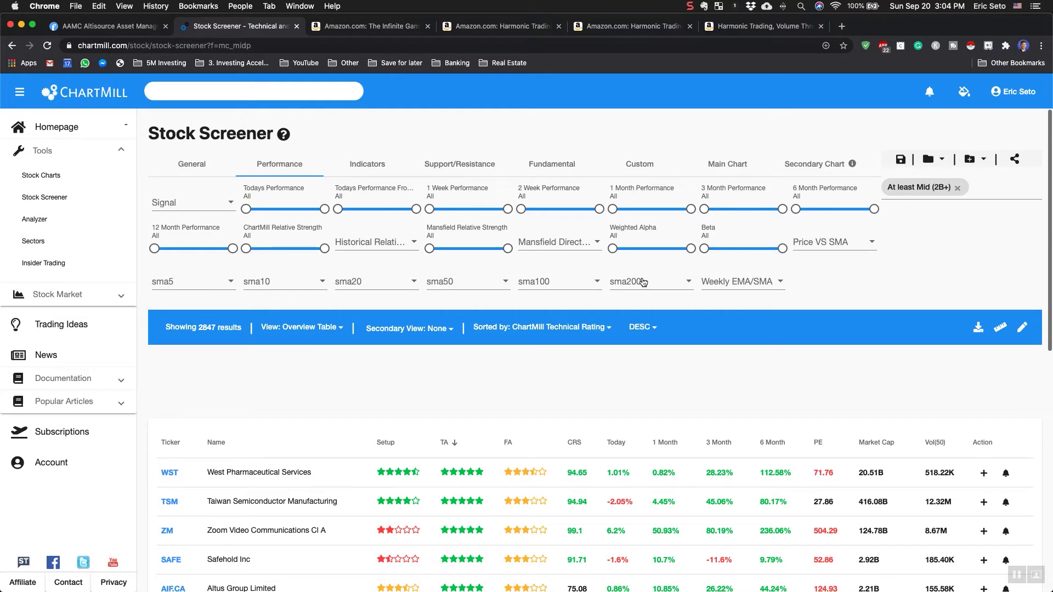
{"action": "left_click", "coordinate": [729, 289]}
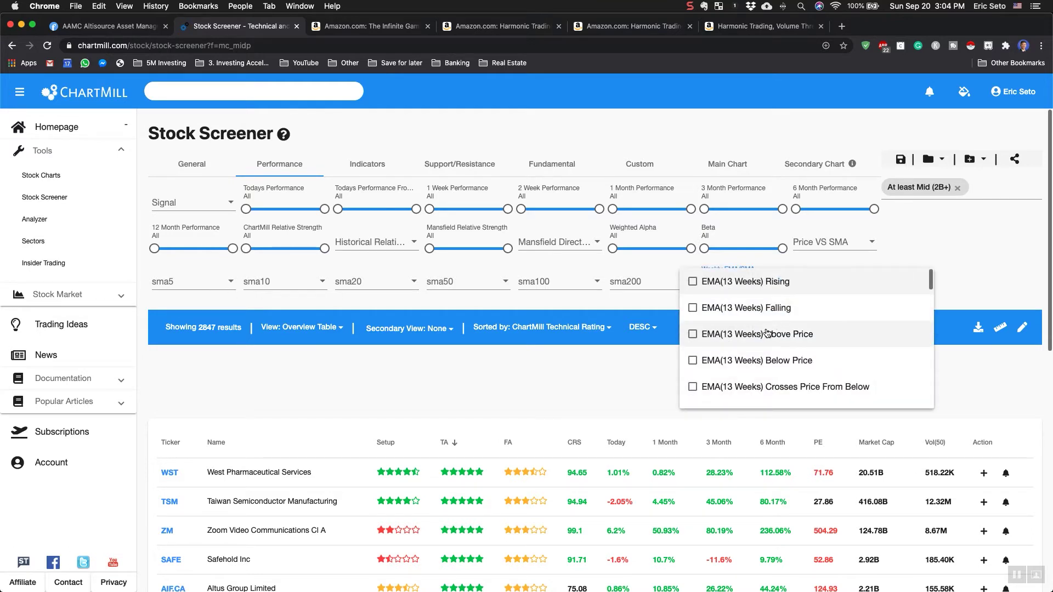
{"action": "left_click", "coordinate": [644, 298]}
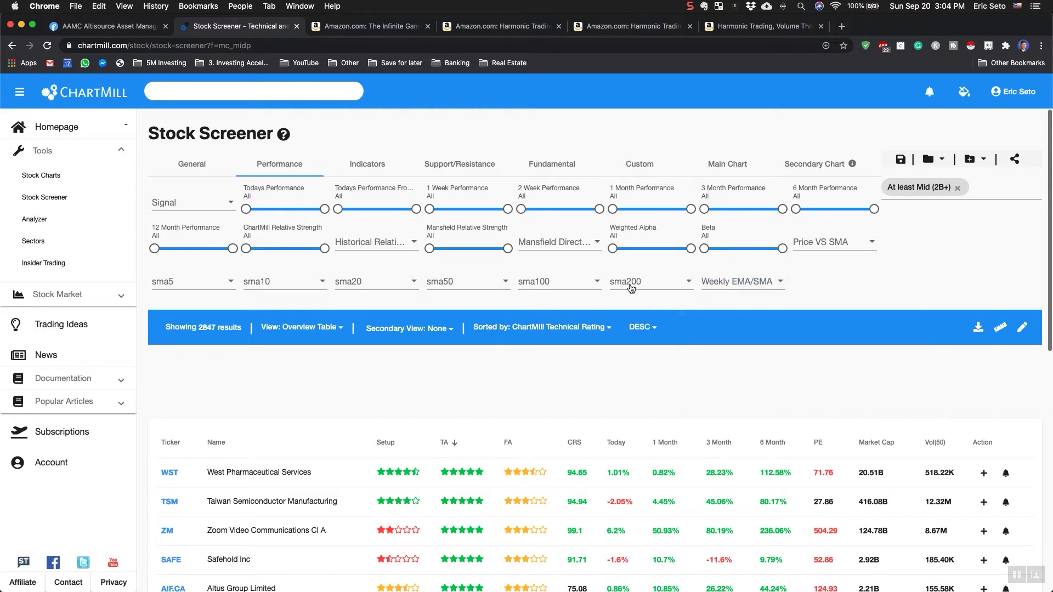
{"action": "left_click", "coordinate": [631, 287]}
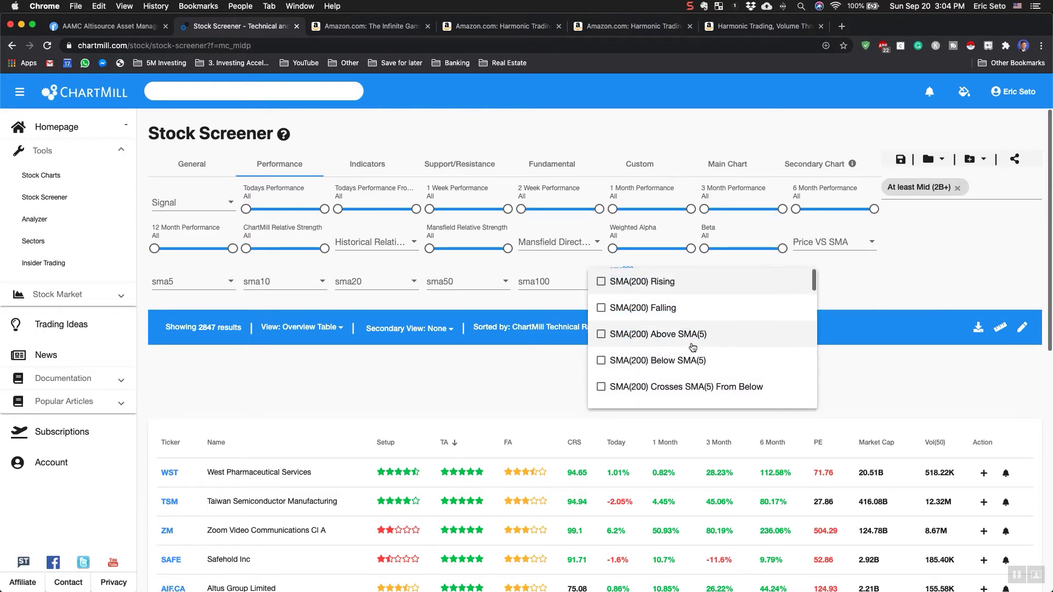
{"action": "scroll", "coordinate": [691, 351], "scroll_direction": "down", "scroll_amount": 5}
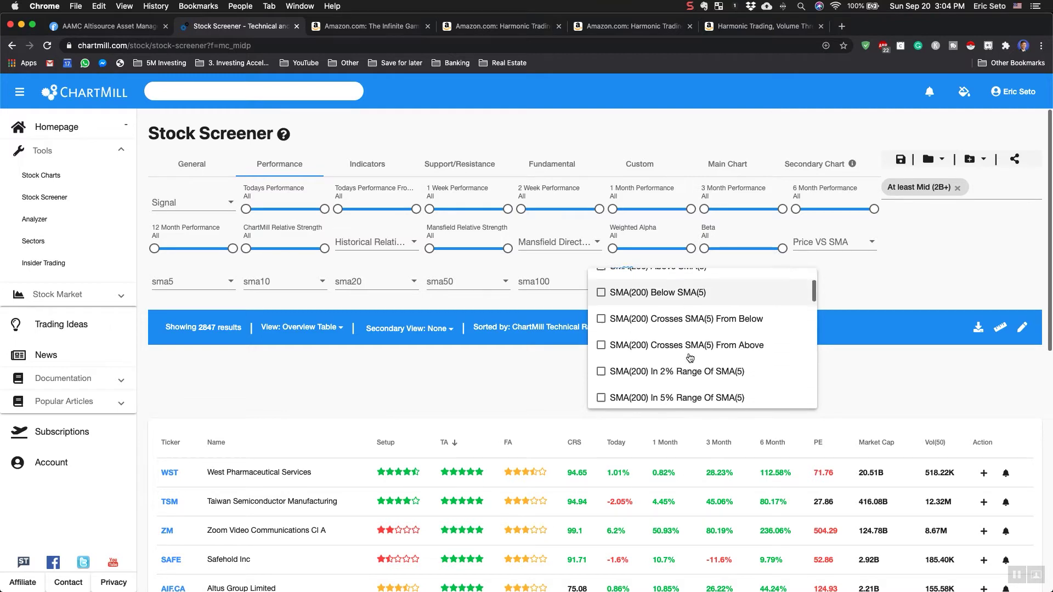
{"action": "scroll", "coordinate": [689, 357], "scroll_direction": "down", "scroll_amount": 1}
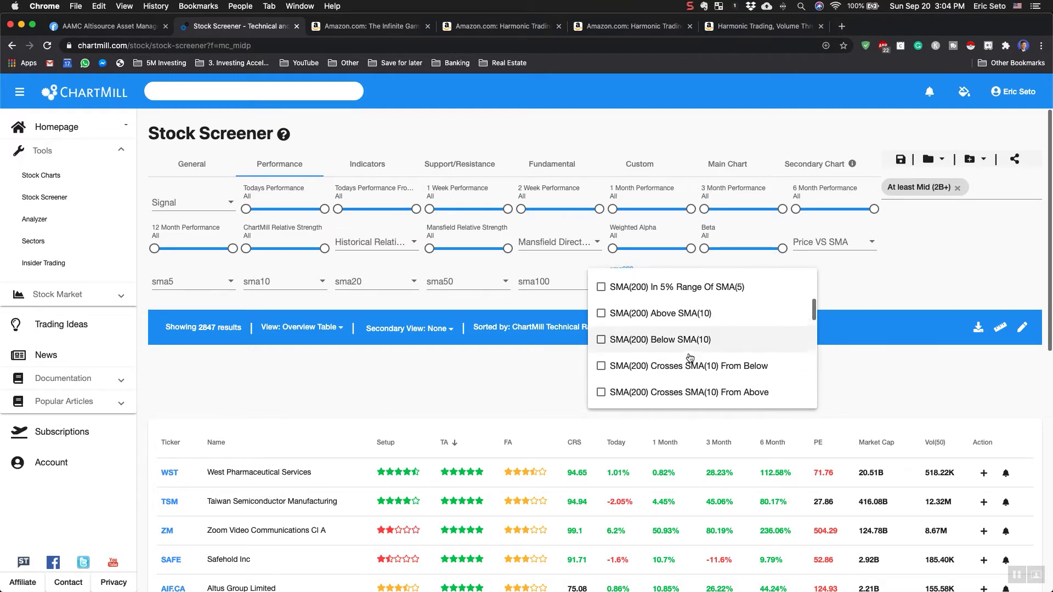
{"action": "scroll", "coordinate": [690, 357], "scroll_direction": "up", "scroll_amount": 2}
{"action": "scroll", "coordinate": [690, 357], "scroll_direction": "down", "scroll_amount": 5}
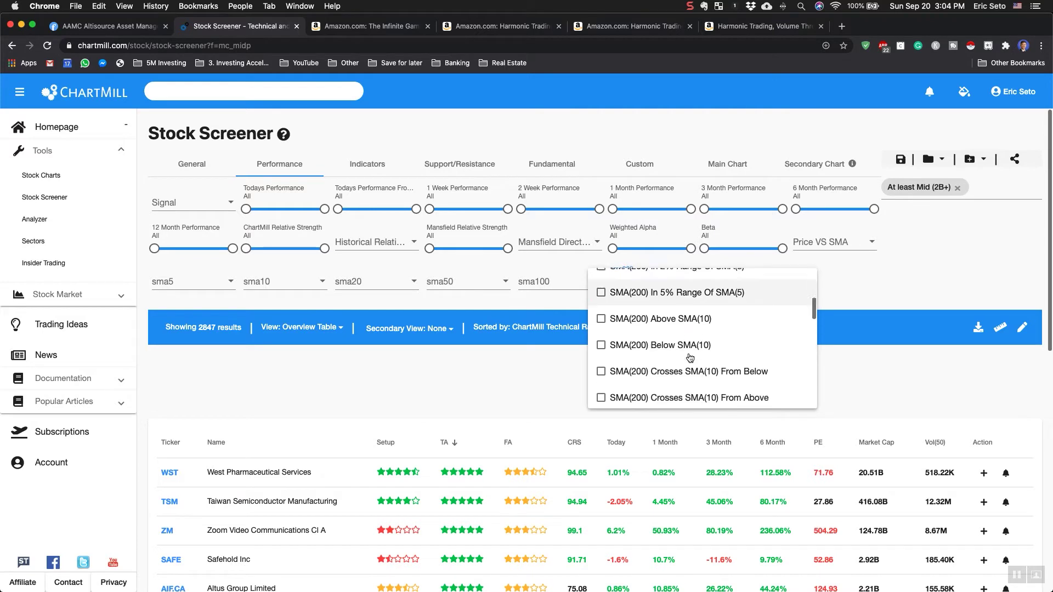
{"action": "scroll", "coordinate": [690, 357], "scroll_direction": "down", "scroll_amount": 10}
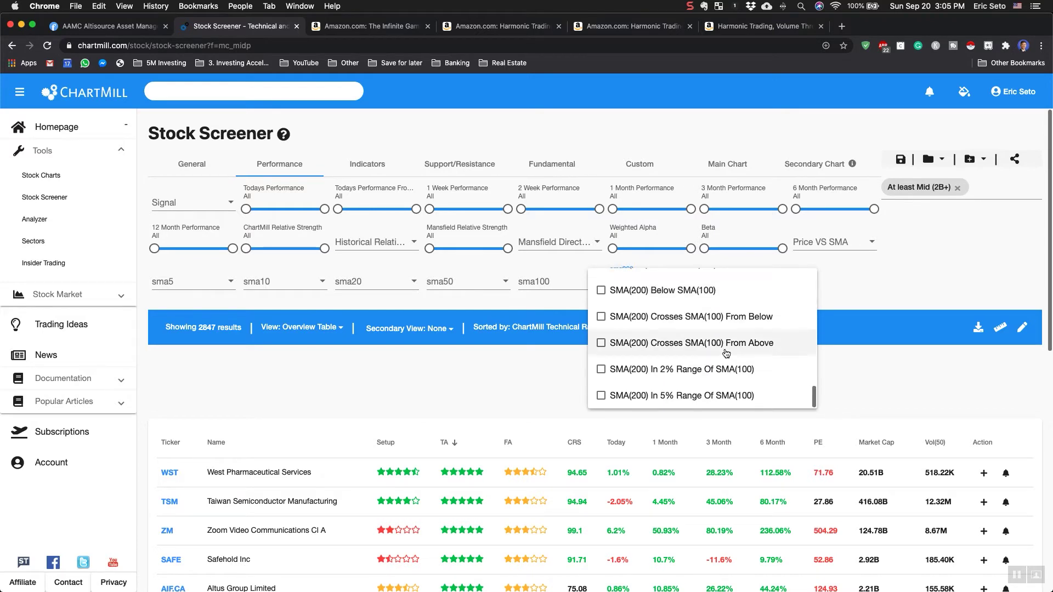
{"action": "left_click", "coordinate": [851, 287]}
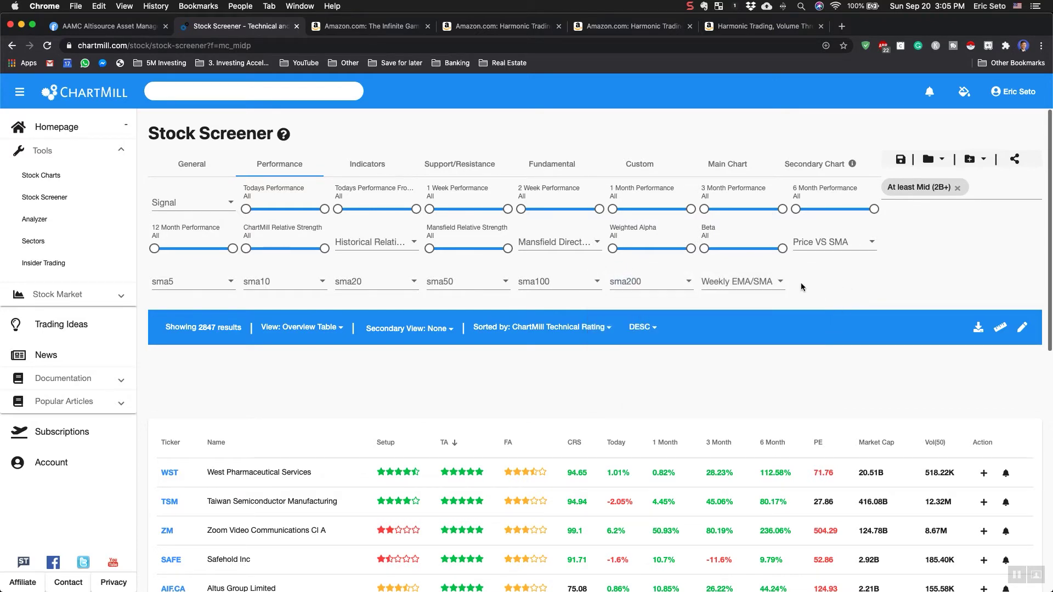
Step: Require price above SMA(200) from the Price VS SMA conditions
{"action": "left_click", "coordinate": [819, 251]}
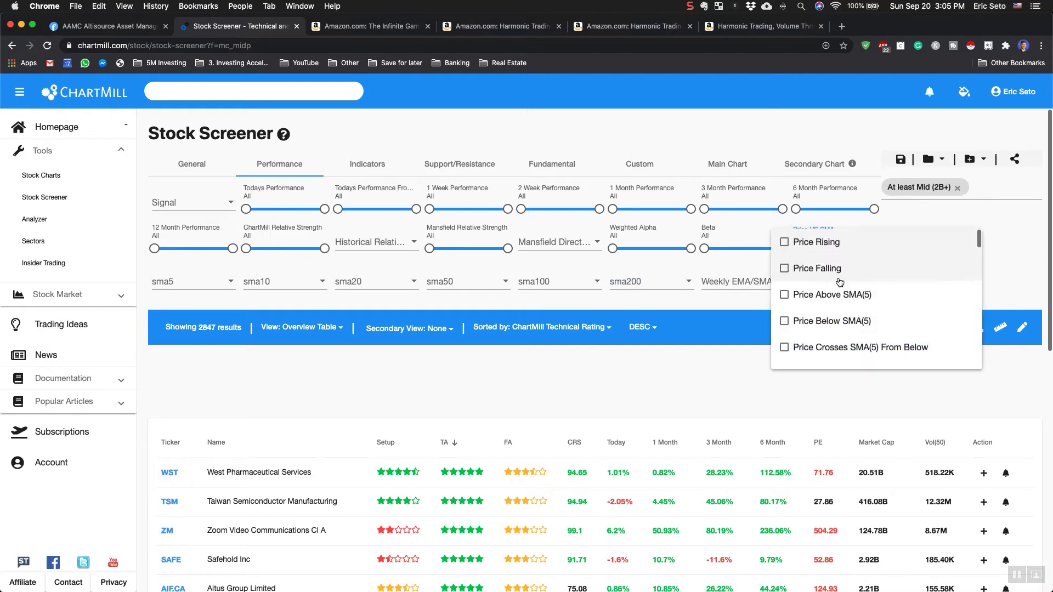
{"action": "left_click", "coordinate": [751, 267]}
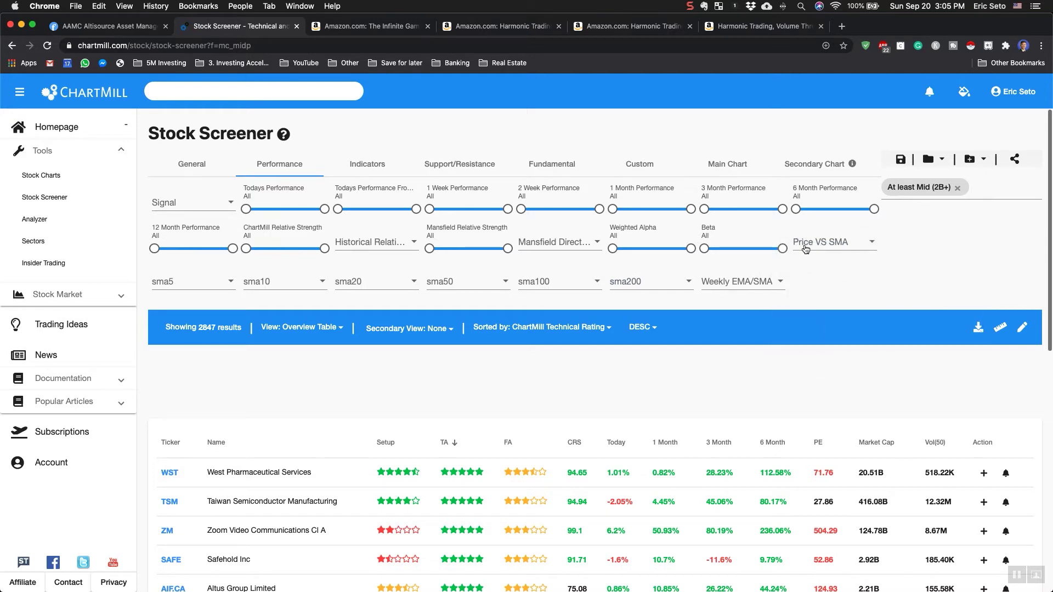
{"action": "left_click", "coordinate": [828, 248]}
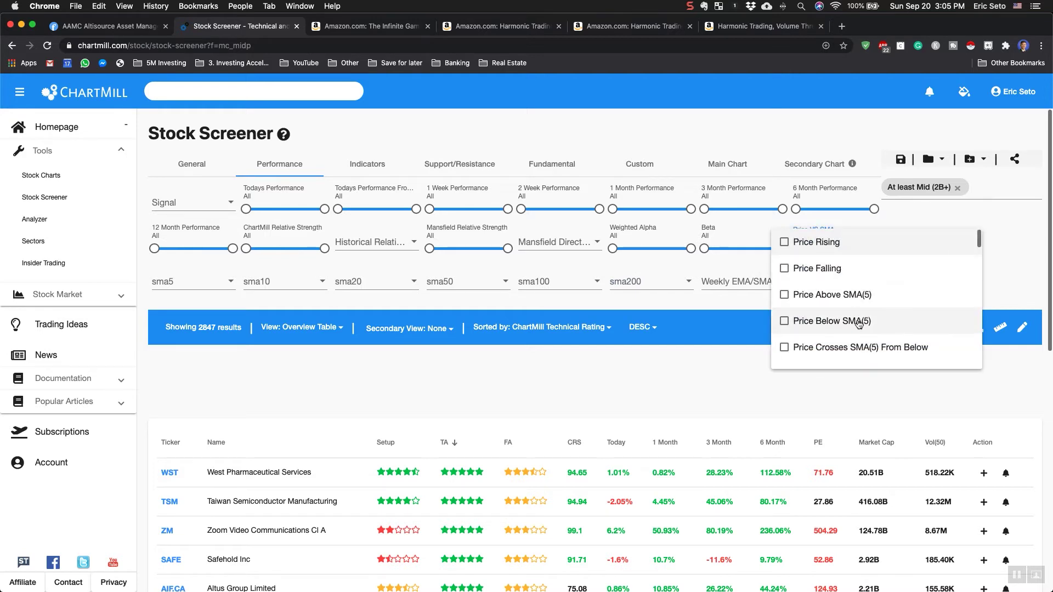
{"action": "scroll", "coordinate": [858, 325], "scroll_direction": "down", "scroll_amount": 3}
{"action": "scroll", "coordinate": [859, 329], "scroll_direction": "up", "scroll_amount": 1}
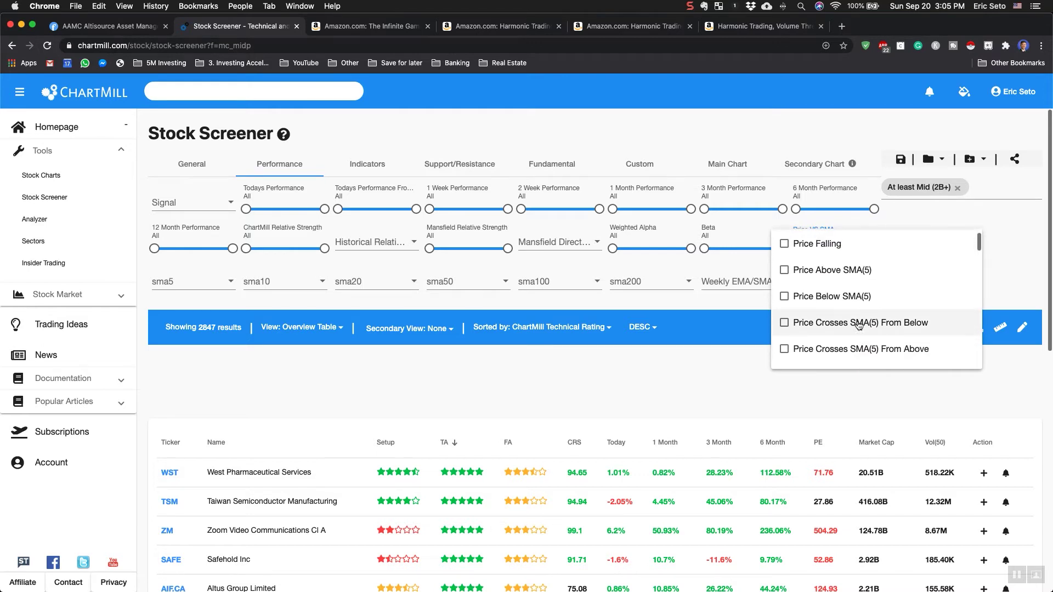
{"action": "scroll", "coordinate": [862, 299], "scroll_direction": "down", "scroll_amount": 10}
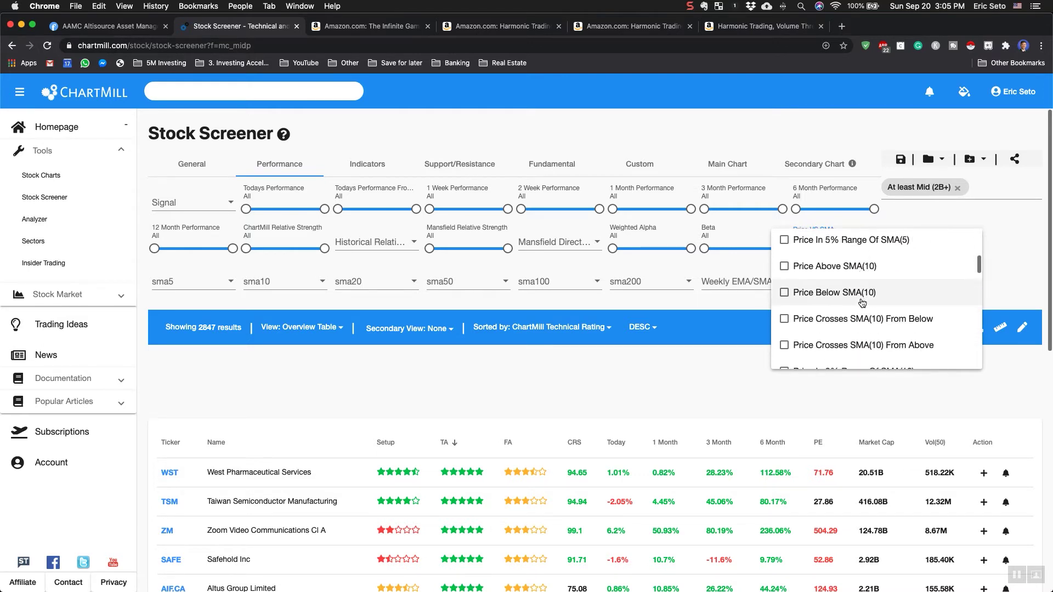
{"action": "scroll", "coordinate": [862, 302], "scroll_direction": "down", "scroll_amount": 3}
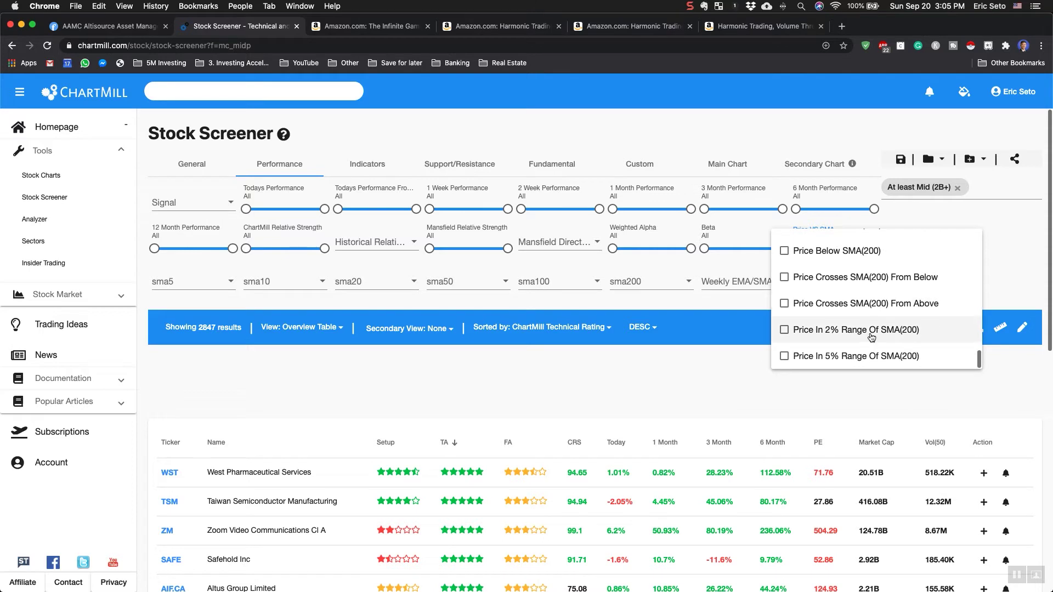
{"action": "scroll", "coordinate": [858, 335], "scroll_direction": "up", "scroll_amount": 1}
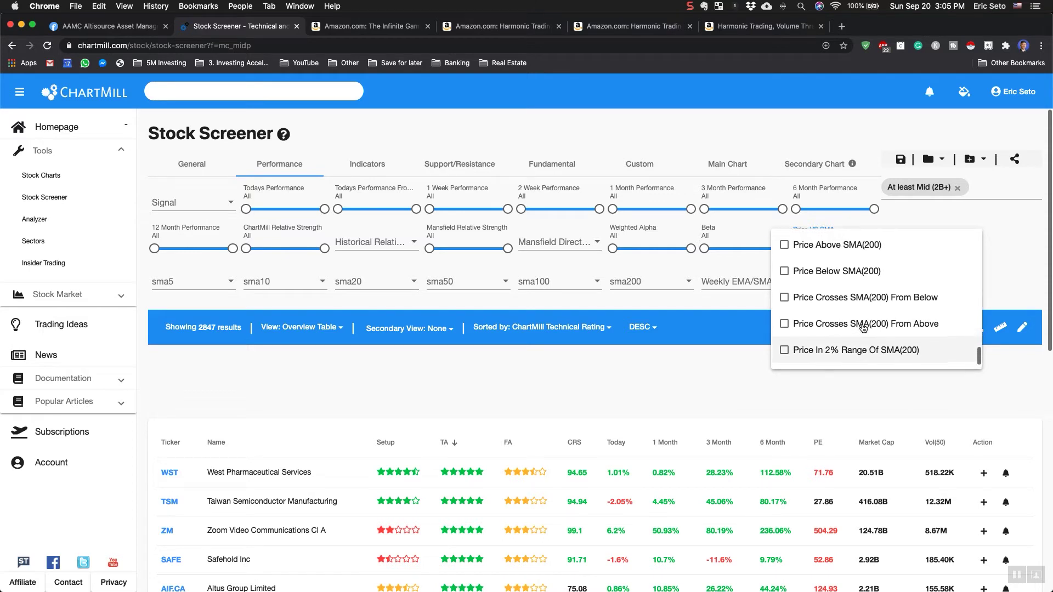
{"action": "scroll", "coordinate": [863, 316], "scroll_direction": "up", "scroll_amount": 2}
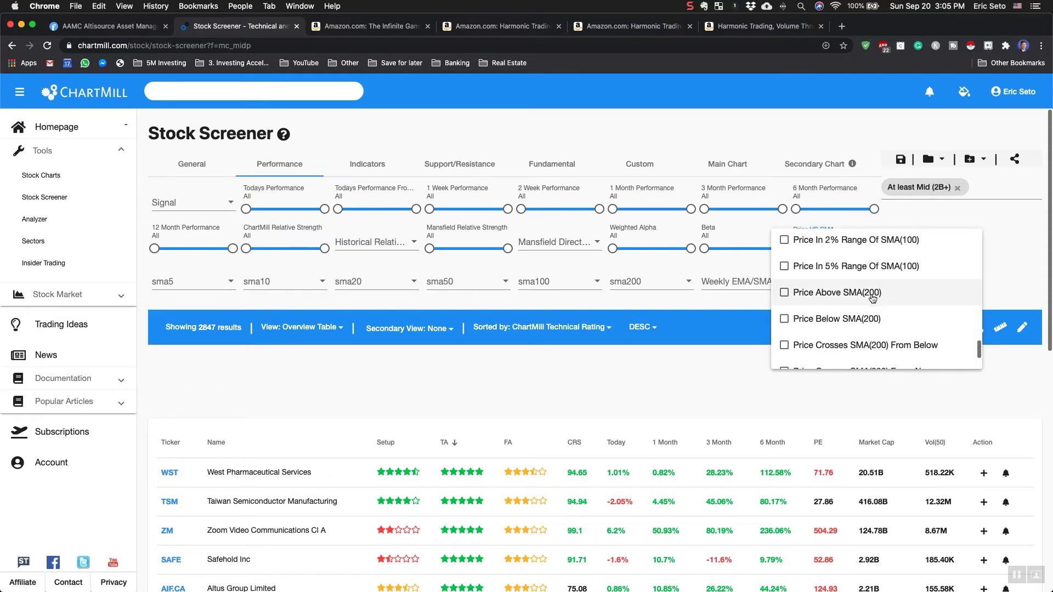
{"action": "left_click", "coordinate": [866, 296]}
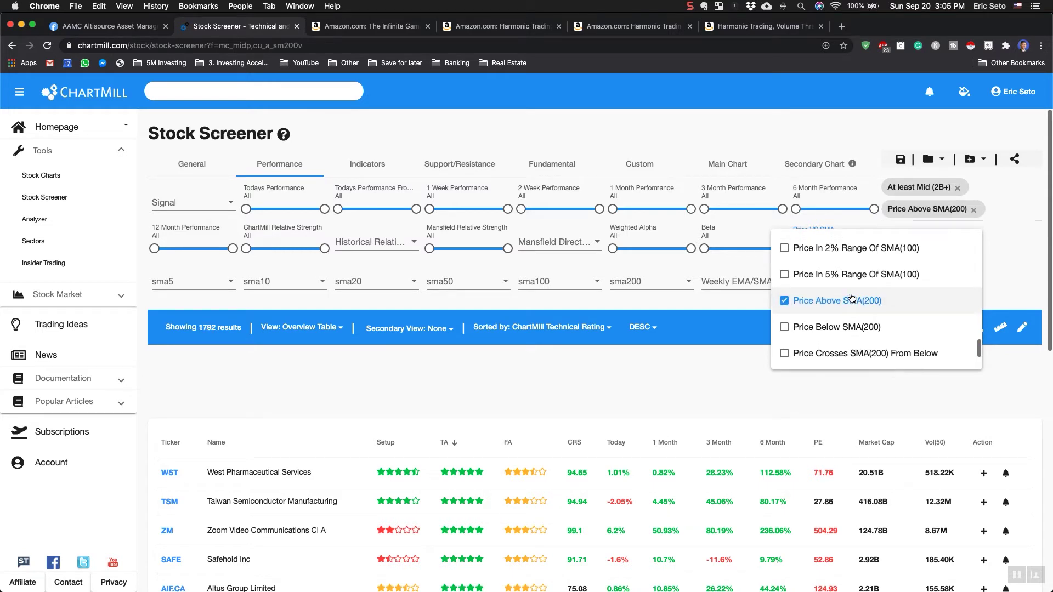
Step: Also require price above SMA(100), SMA(50) and SMA(20), leaving 758 results
{"action": "scroll", "coordinate": [861, 300], "scroll_direction": "up", "scroll_amount": 5}
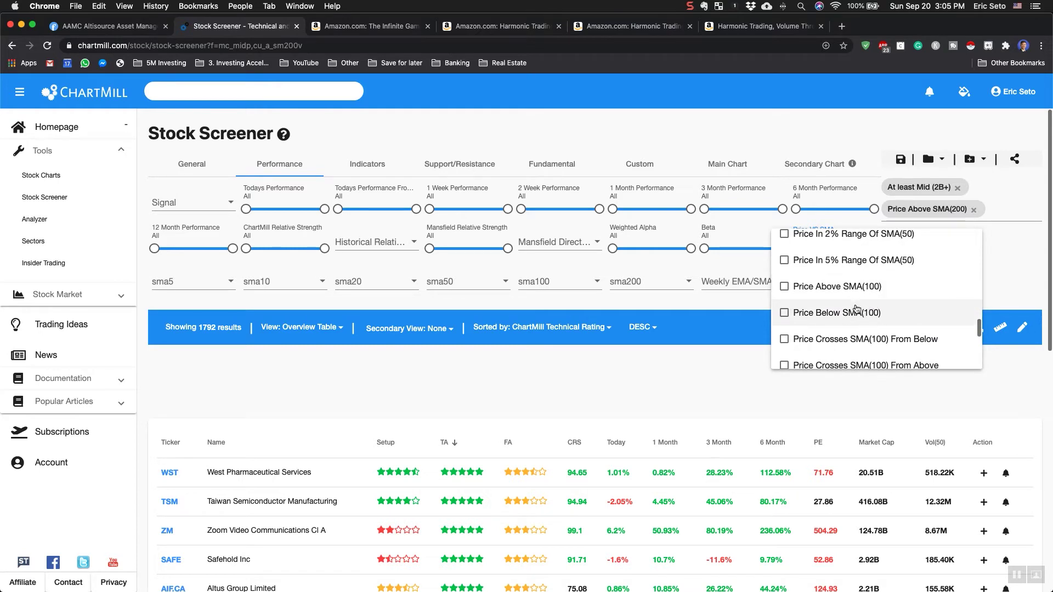
{"action": "left_click", "coordinate": [849, 292]}
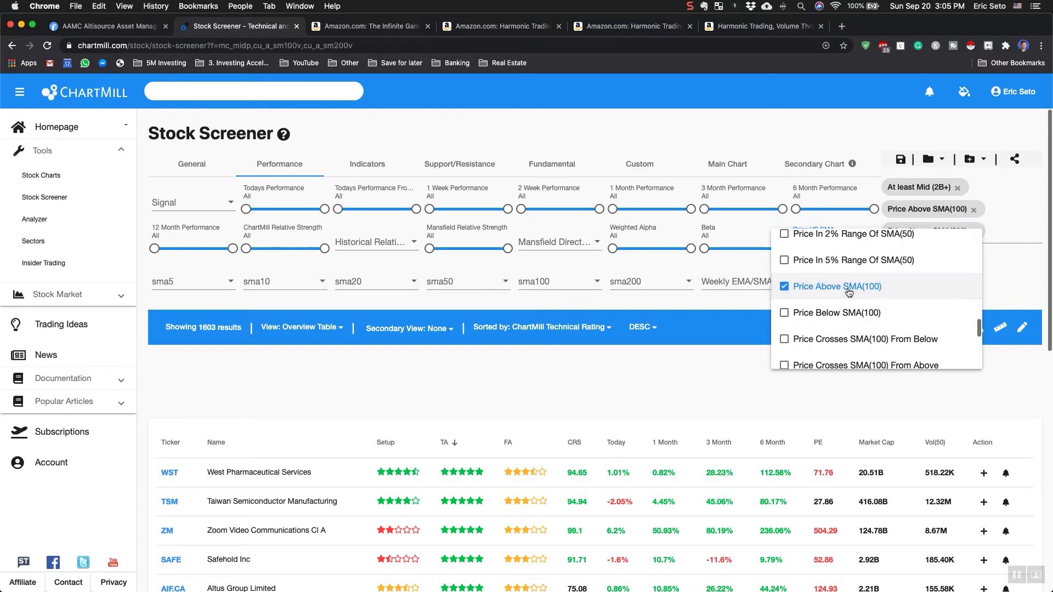
{"action": "scroll", "coordinate": [840, 294], "scroll_direction": "up", "scroll_amount": 3}
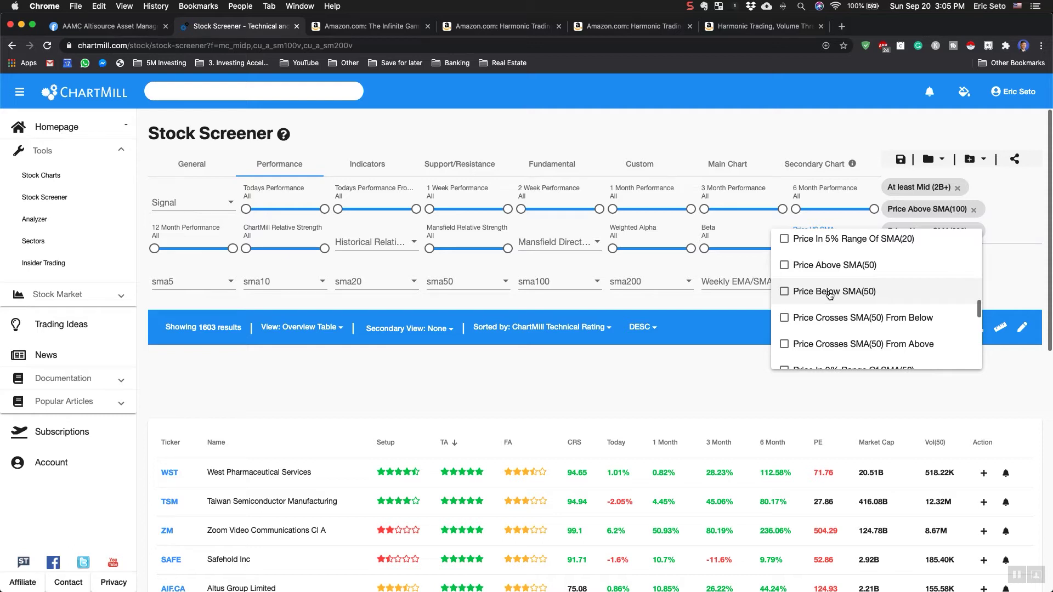
{"action": "left_click", "coordinate": [865, 266]}
{"action": "scroll", "coordinate": [867, 284], "scroll_direction": "up", "scroll_amount": 1}
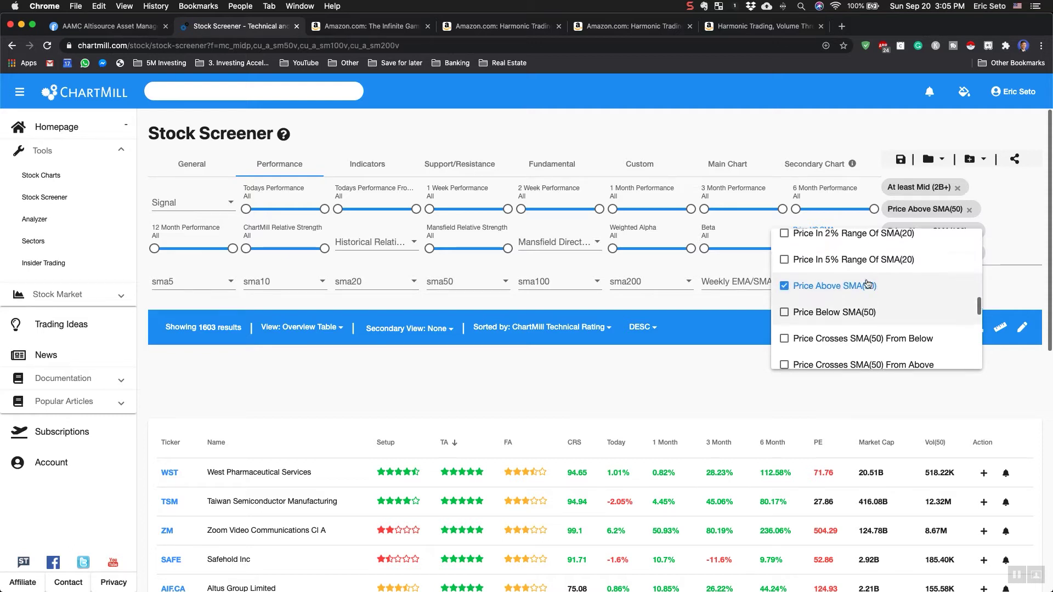
{"action": "scroll", "coordinate": [865, 288], "scroll_direction": "up", "scroll_amount": 3}
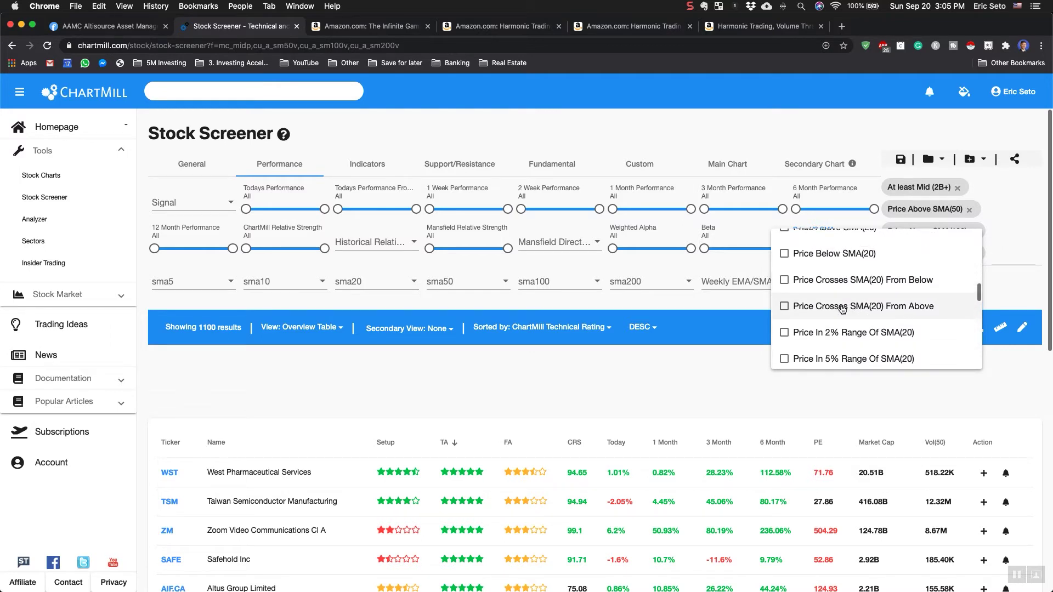
{"action": "scroll", "coordinate": [831, 286], "scroll_direction": "up", "scroll_amount": 2}
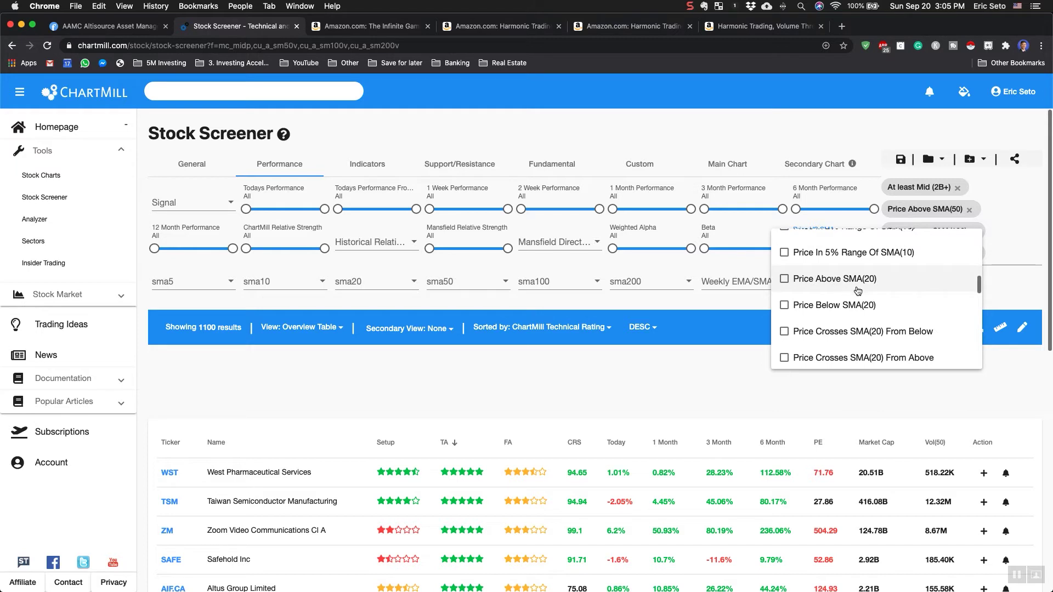
{"action": "left_click", "coordinate": [787, 280]}
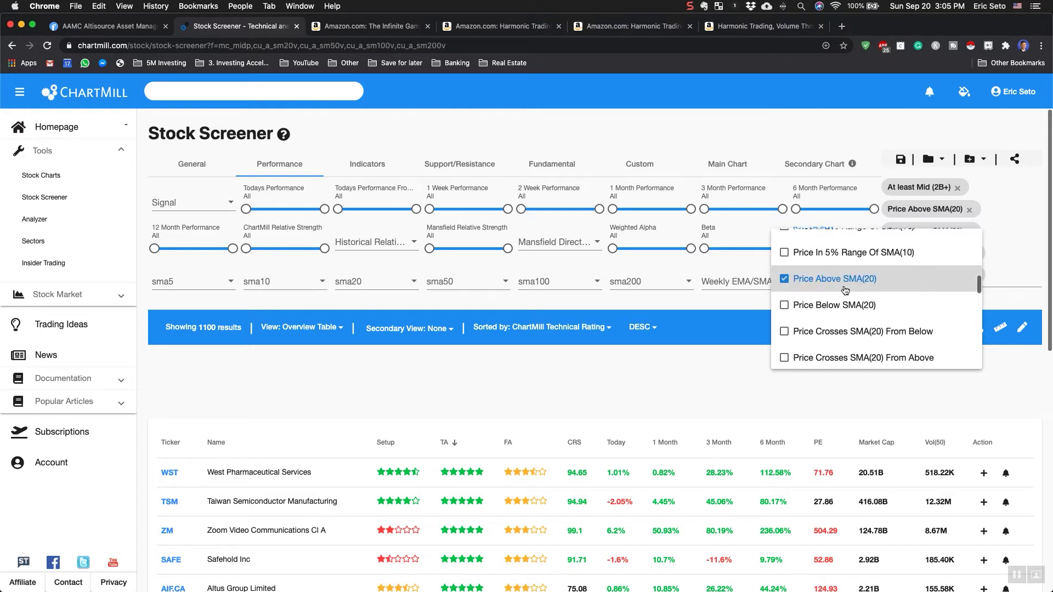
{"action": "left_click", "coordinate": [732, 305]}
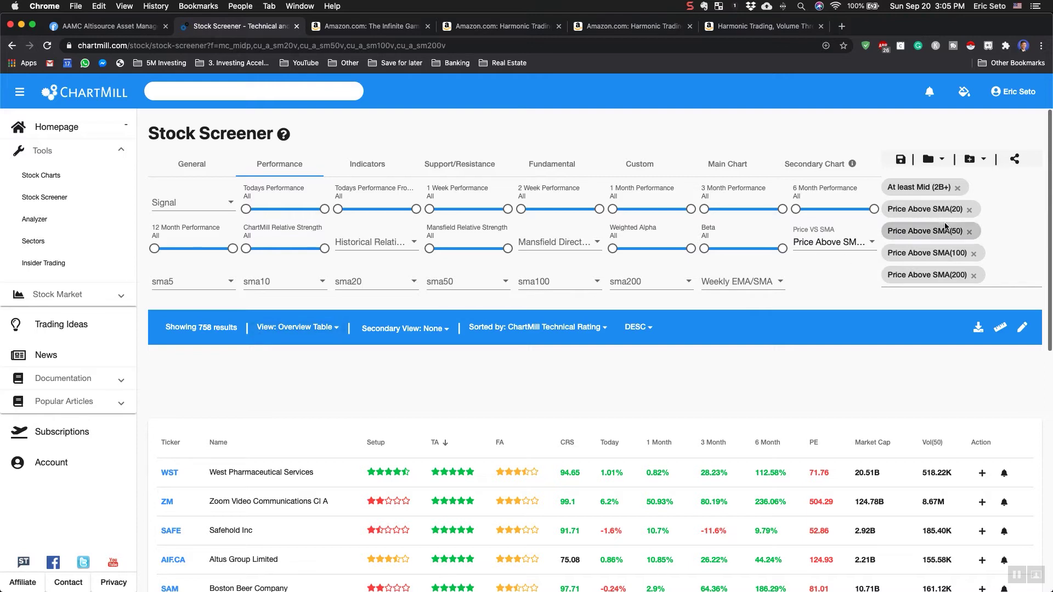
Step: Remove the four Price Above SMA filter chips
{"action": "left_click", "coordinate": [972, 211]}
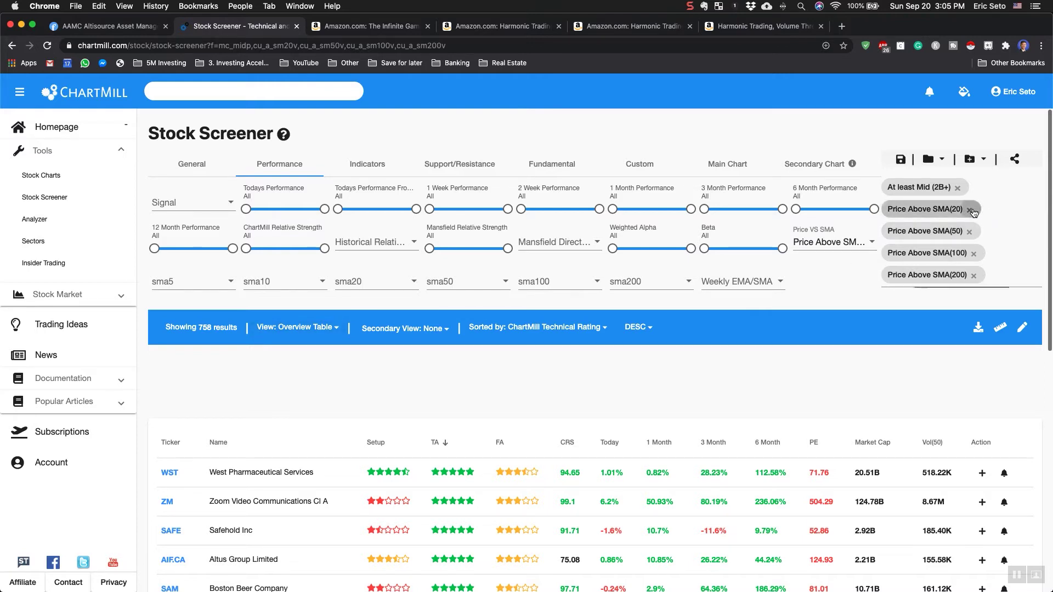
{"action": "left_click", "coordinate": [972, 212]}
{"action": "left_click", "coordinate": [972, 211]}
{"action": "left_click", "coordinate": [972, 211]}
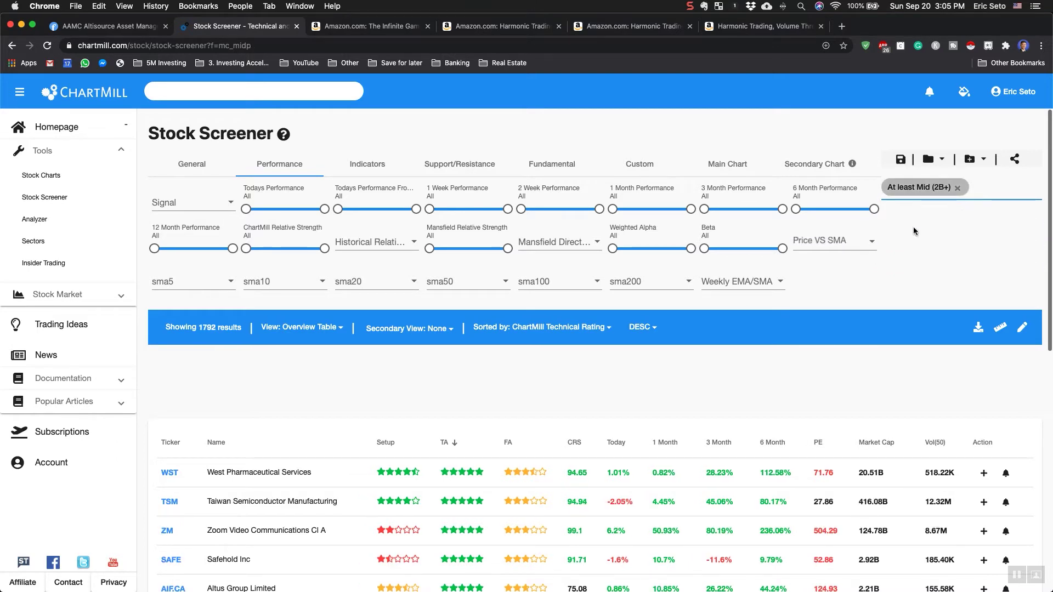
Step: Add the SMA(30 Weeks) Above Price weekly condition, narrowing results to 661
{"action": "left_click", "coordinate": [742, 281]}
{"action": "scroll", "coordinate": [773, 340], "scroll_direction": "down", "scroll_amount": 6}
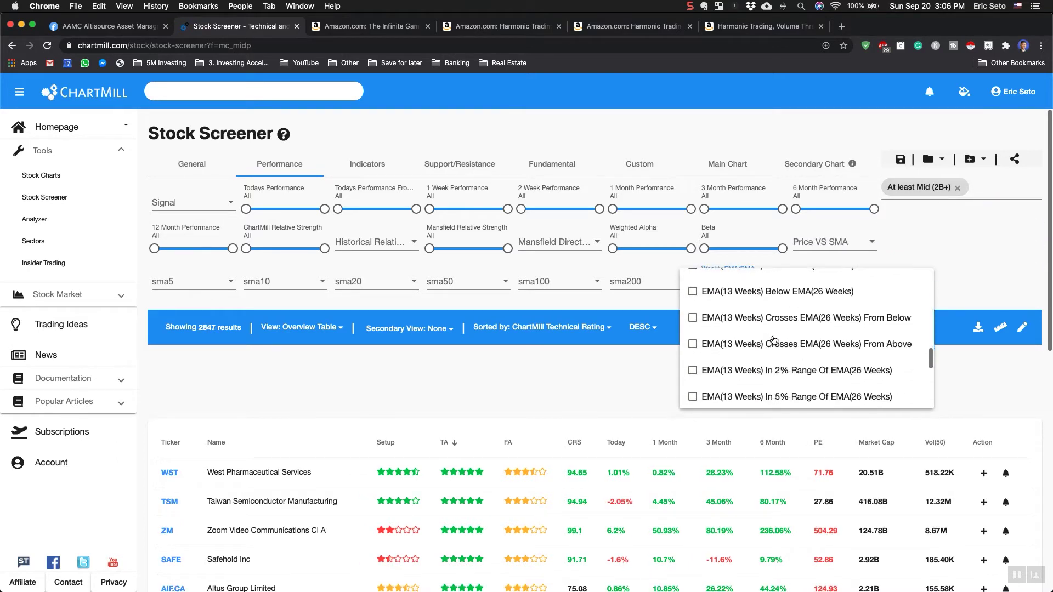
{"action": "scroll", "coordinate": [773, 340], "scroll_direction": "down", "scroll_amount": 5}
{"action": "scroll", "coordinate": [773, 340], "scroll_direction": "up", "scroll_amount": 3}
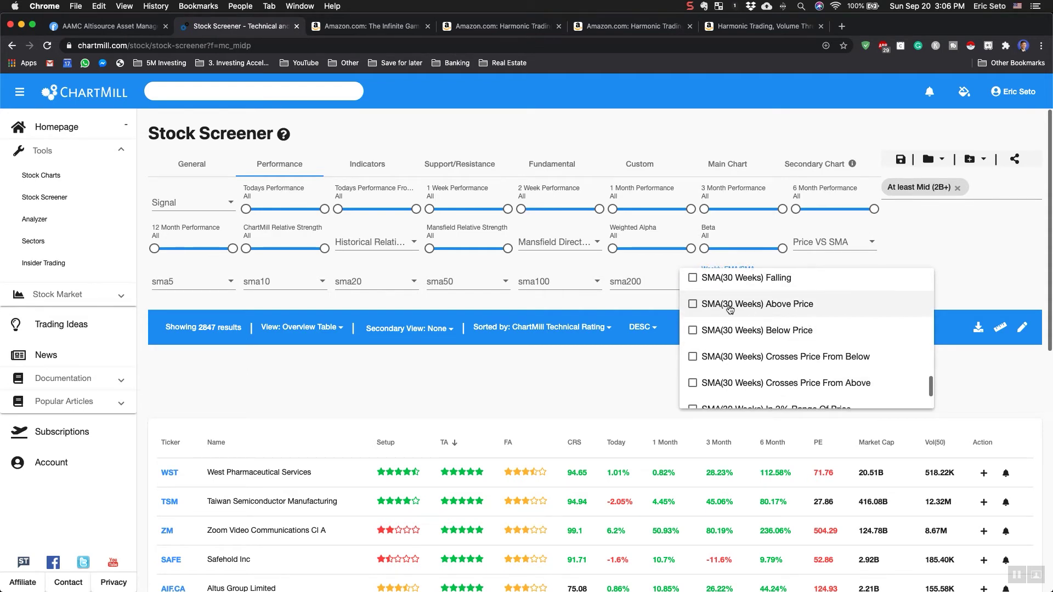
{"action": "left_click", "coordinate": [732, 309]}
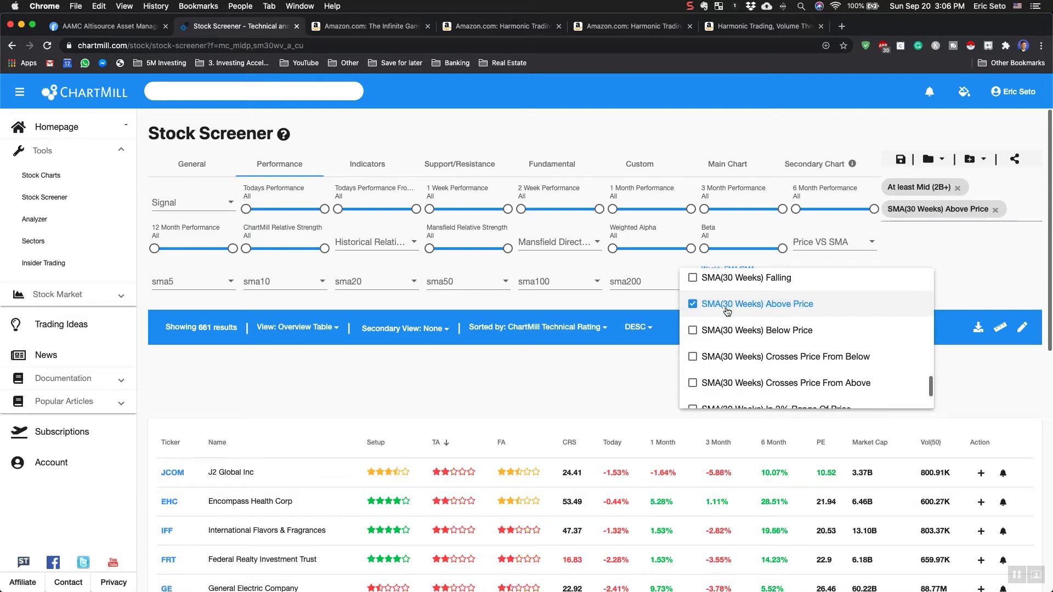
{"action": "left_click", "coordinate": [951, 283]}
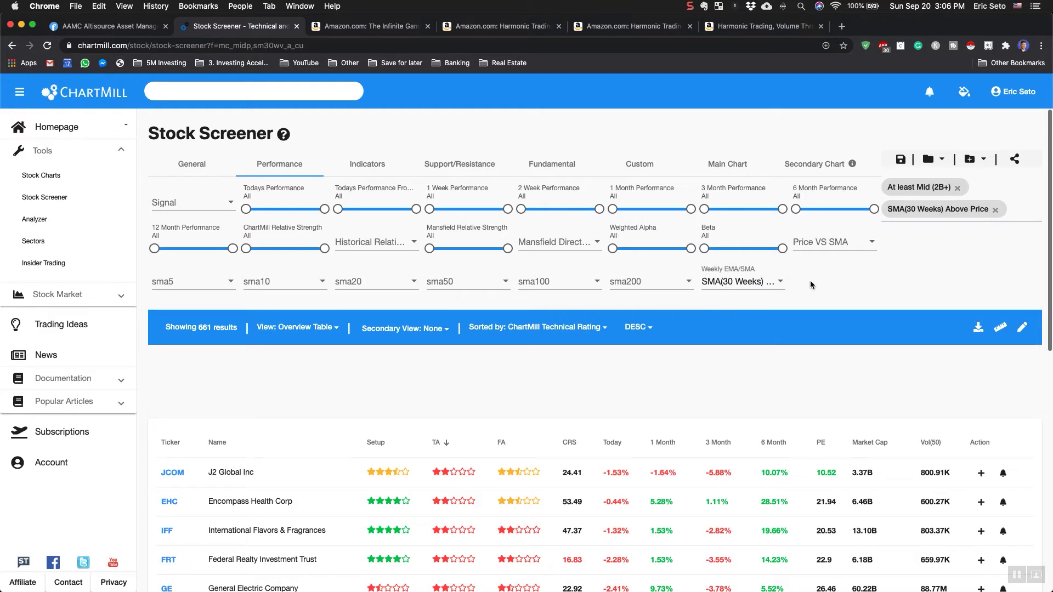
Step: On the Fundamental tab, set Revenue growth 5Y to at least 0%, leaving 345 results
{"action": "left_click", "coordinate": [569, 163]}
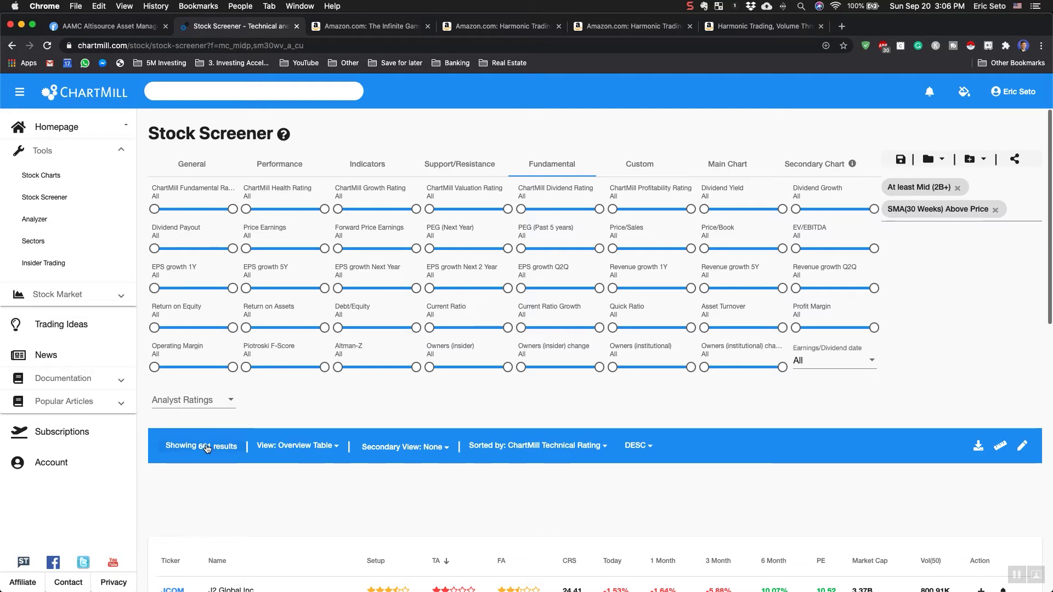
{"action": "left_click_drag", "start_coordinate": [705, 288], "coordinate": [708, 289]}
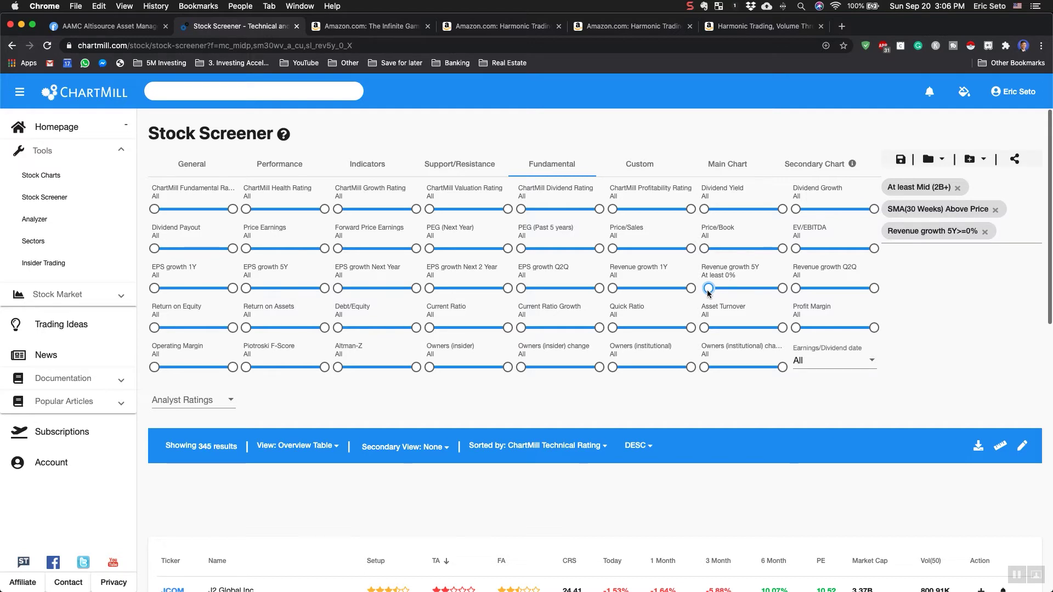
{"action": "scroll", "coordinate": [599, 364], "scroll_direction": "down", "scroll_amount": 1}
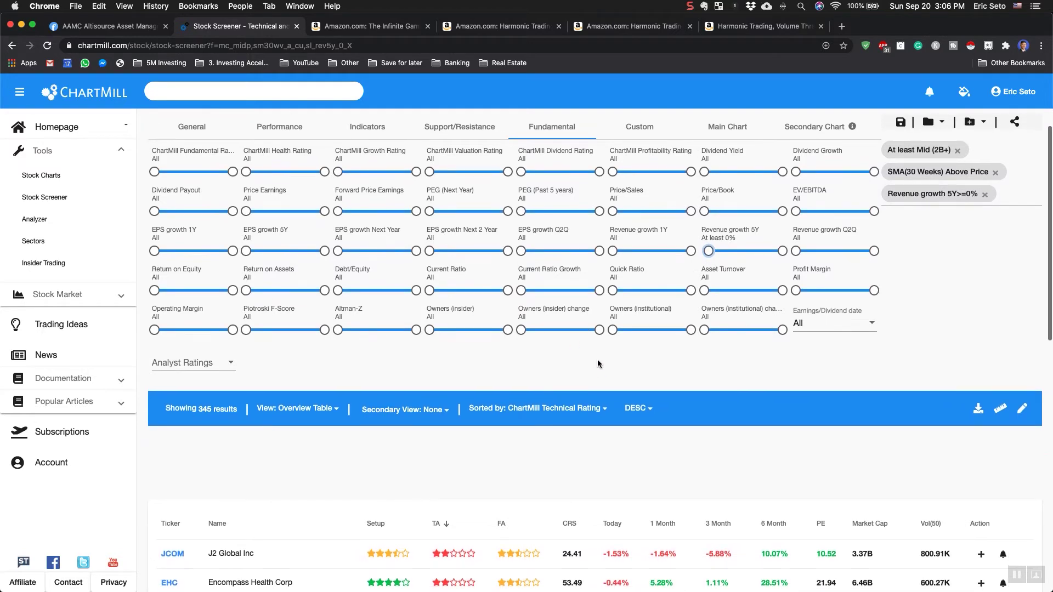
{"action": "scroll", "coordinate": [598, 364], "scroll_direction": "up", "scroll_amount": 1}
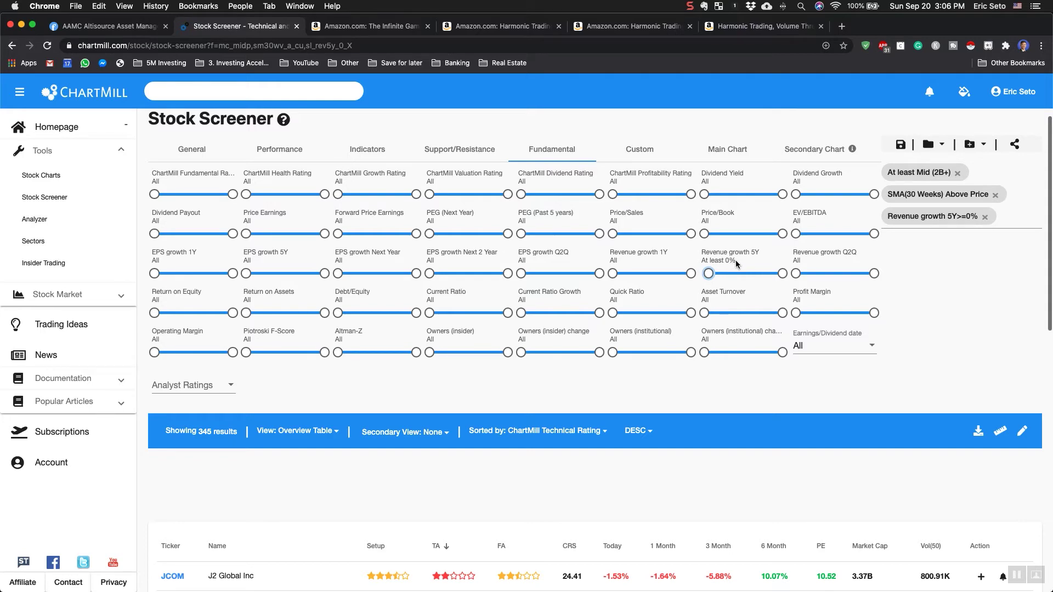
Step: Raise the minimum 5-year revenue growth from 10% to 15% on the slider
{"action": "scroll", "coordinate": [962, 285], "scroll_direction": "up", "scroll_amount": 5}
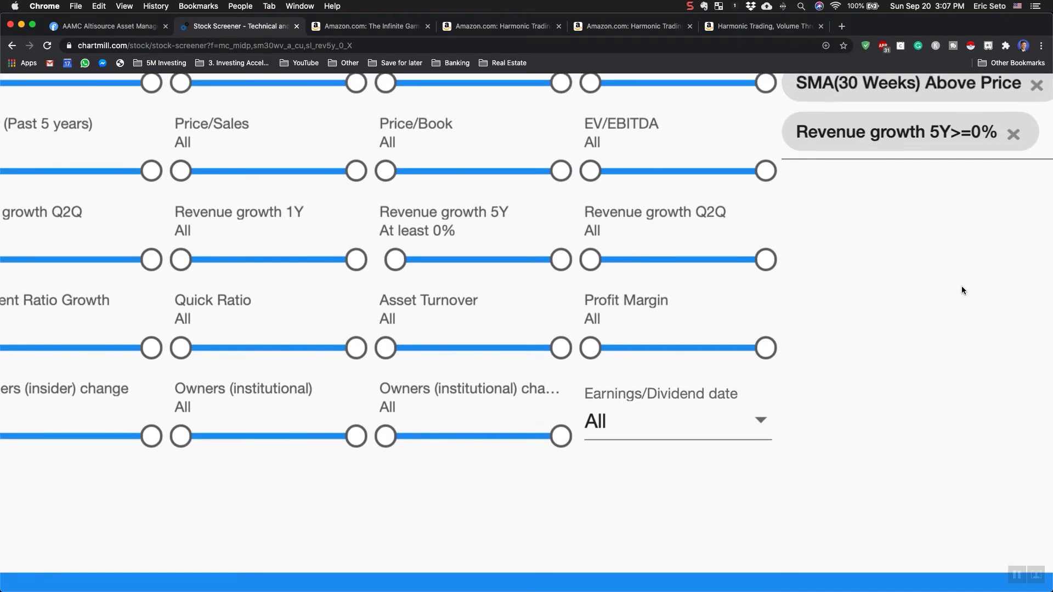
{"action": "left_click_drag", "start_coordinate": [395, 290], "coordinate": [418, 290]}
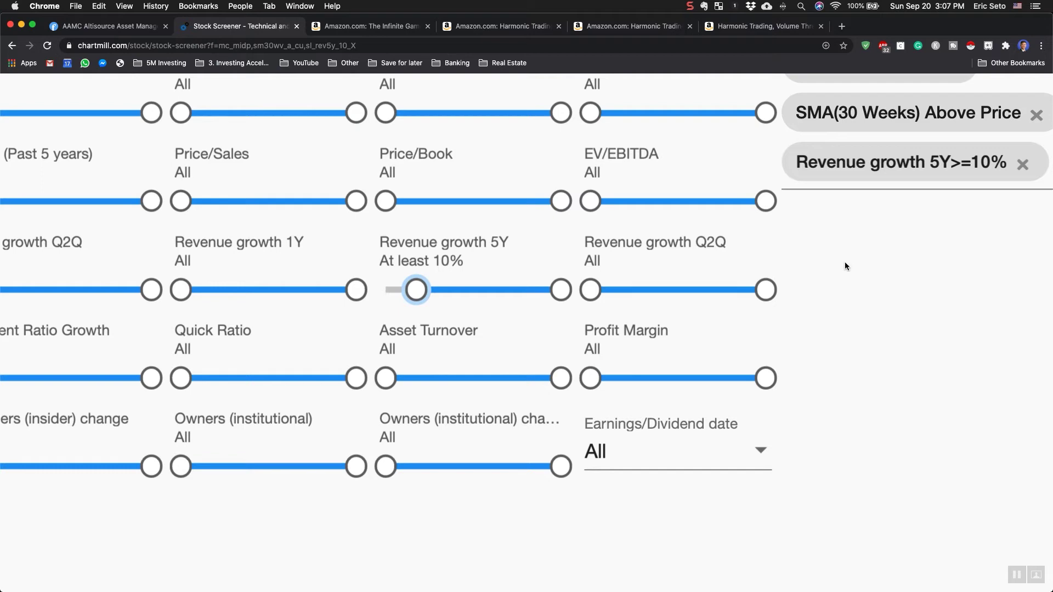
{"action": "key", "text": "super+0"}
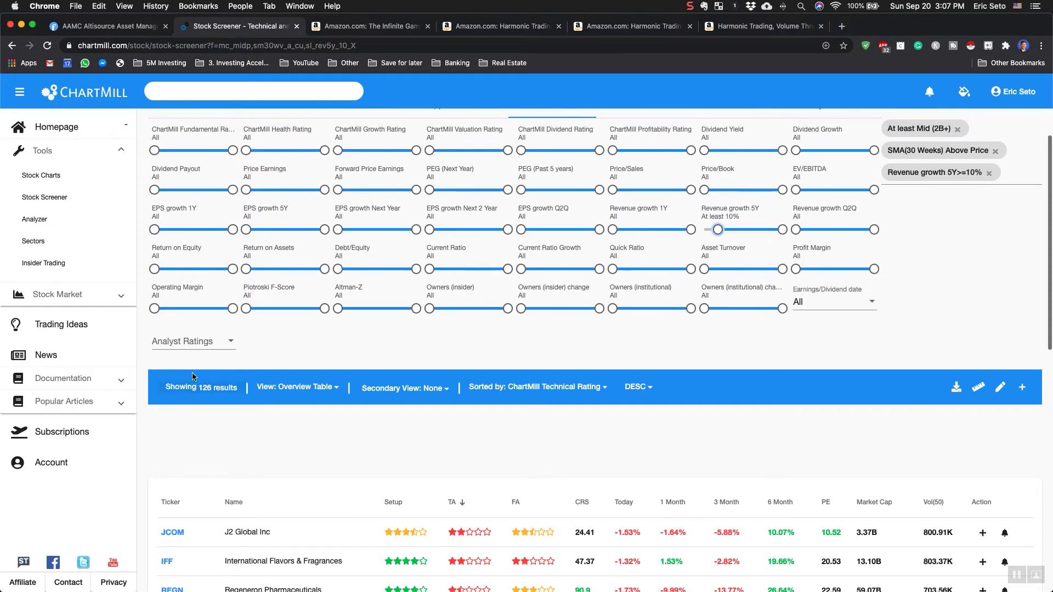
{"action": "scroll", "coordinate": [216, 404], "scroll_direction": "up", "scroll_amount": 2}
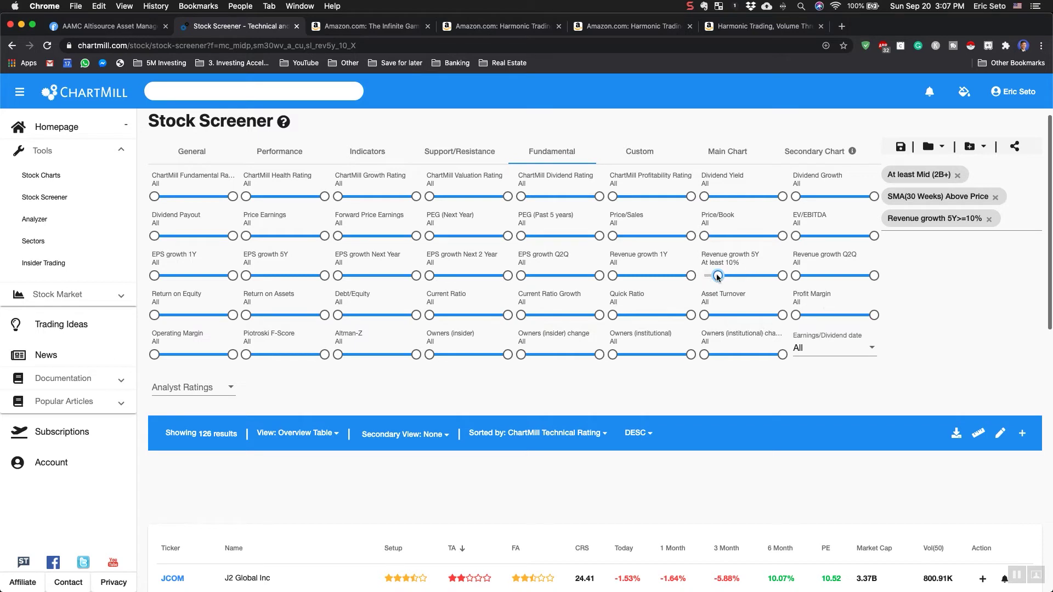
{"action": "left_click_drag", "start_coordinate": [720, 277], "coordinate": [736, 278]}
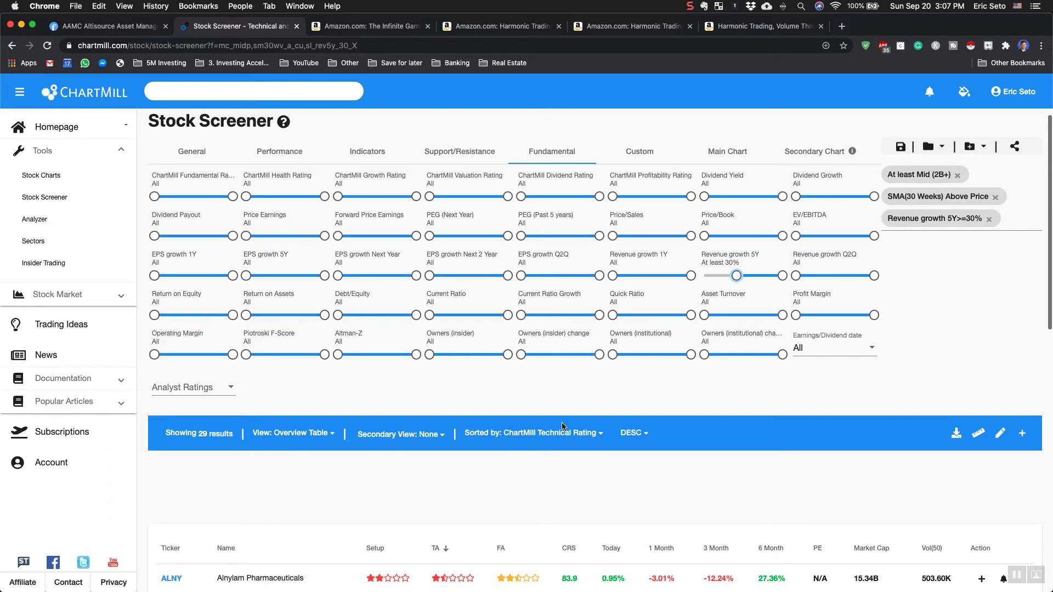
Step: Scroll through the 29 shortlisted results and back up to ALNY at the top
{"action": "scroll", "coordinate": [586, 379], "scroll_direction": "down", "scroll_amount": 5}
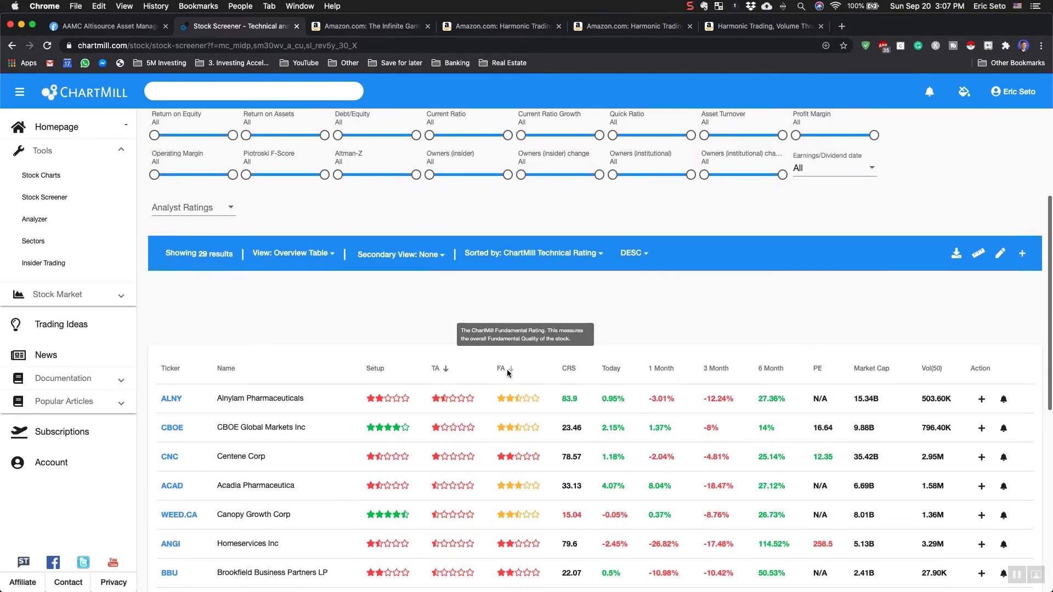
{"action": "scroll", "coordinate": [496, 356], "scroll_direction": "down", "scroll_amount": 3}
{"action": "scroll", "coordinate": [343, 409], "scroll_direction": "down", "scroll_amount": 5}
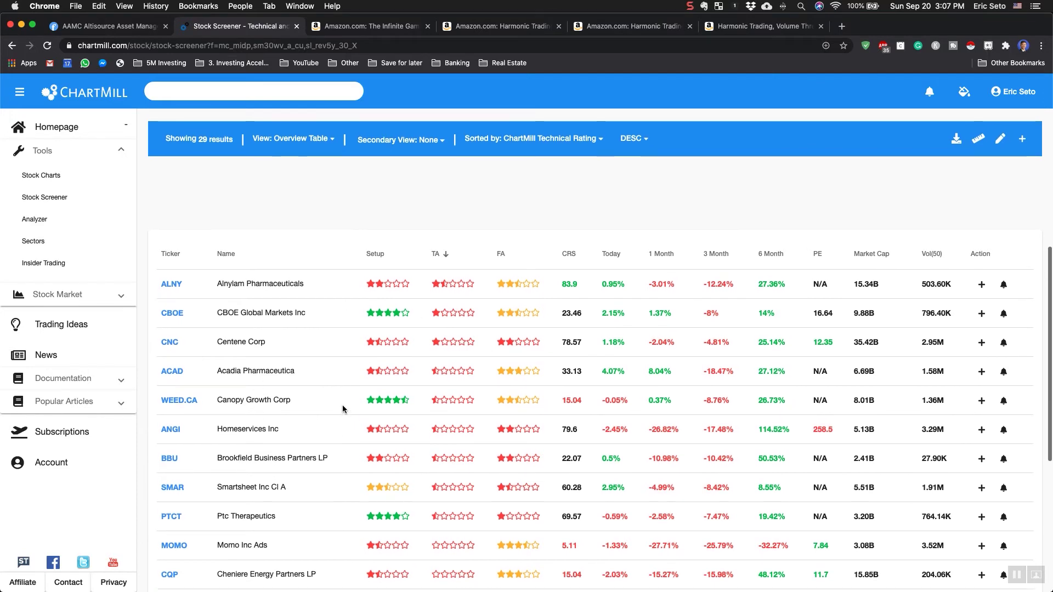
{"action": "scroll", "coordinate": [343, 409], "scroll_direction": "down", "scroll_amount": 2}
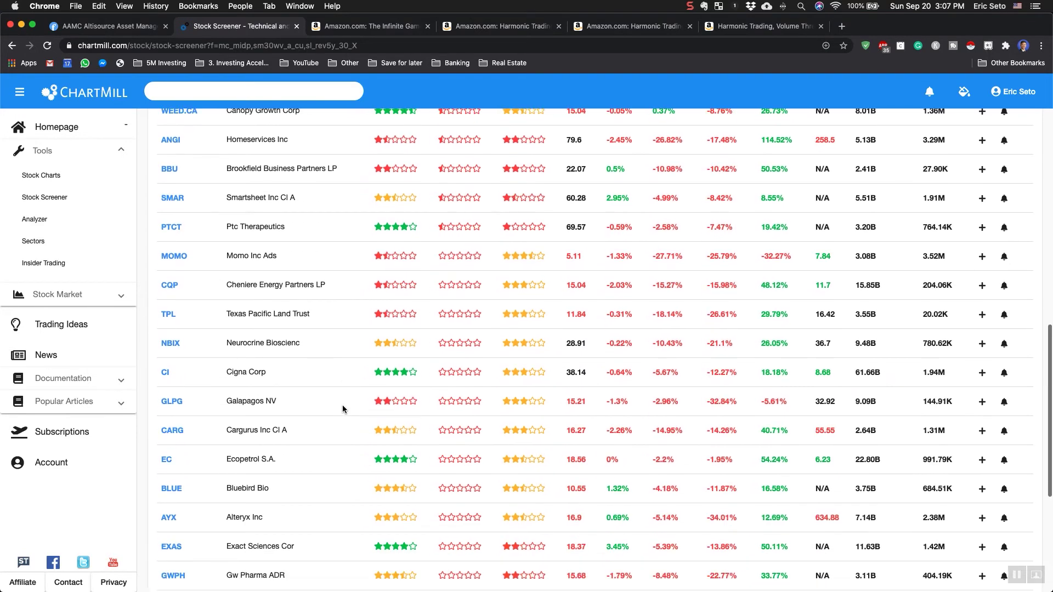
{"action": "scroll", "coordinate": [343, 408], "scroll_direction": "up", "scroll_amount": 2}
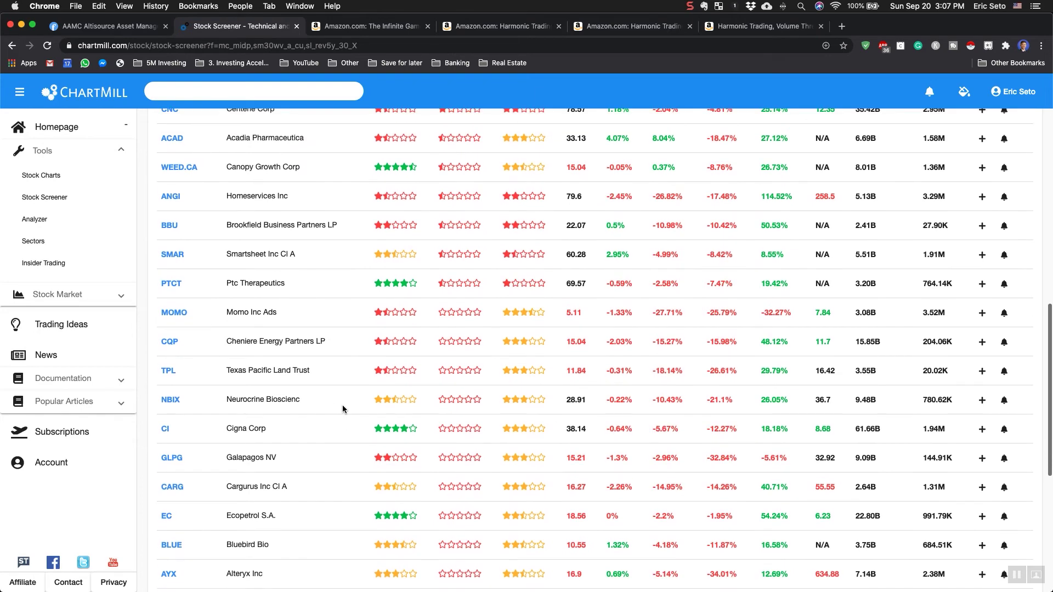
{"action": "scroll", "coordinate": [343, 409], "scroll_direction": "up", "scroll_amount": 7}
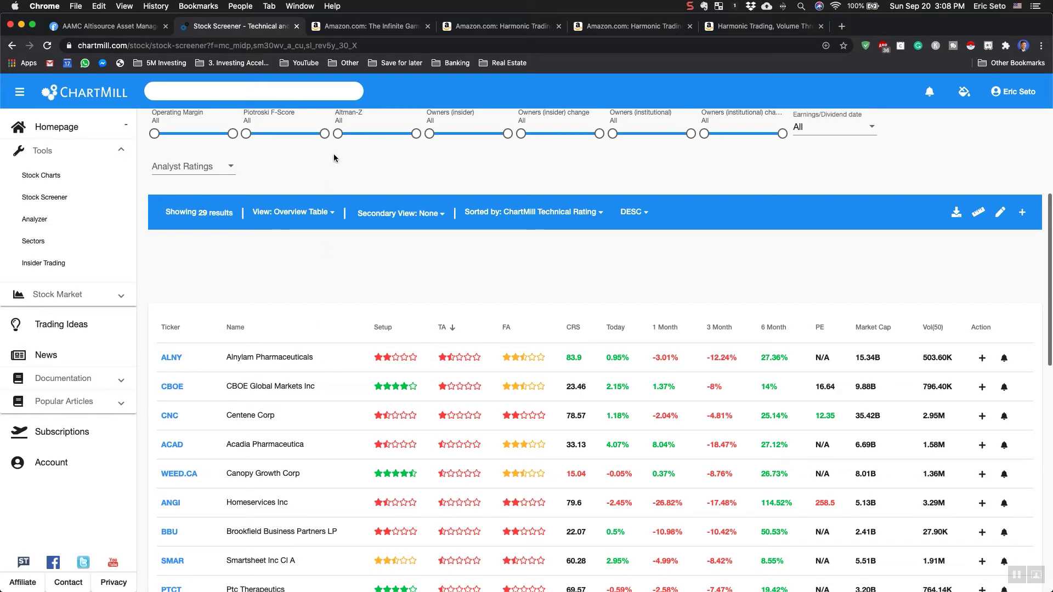
{"action": "left_click", "coordinate": [331, 48]}
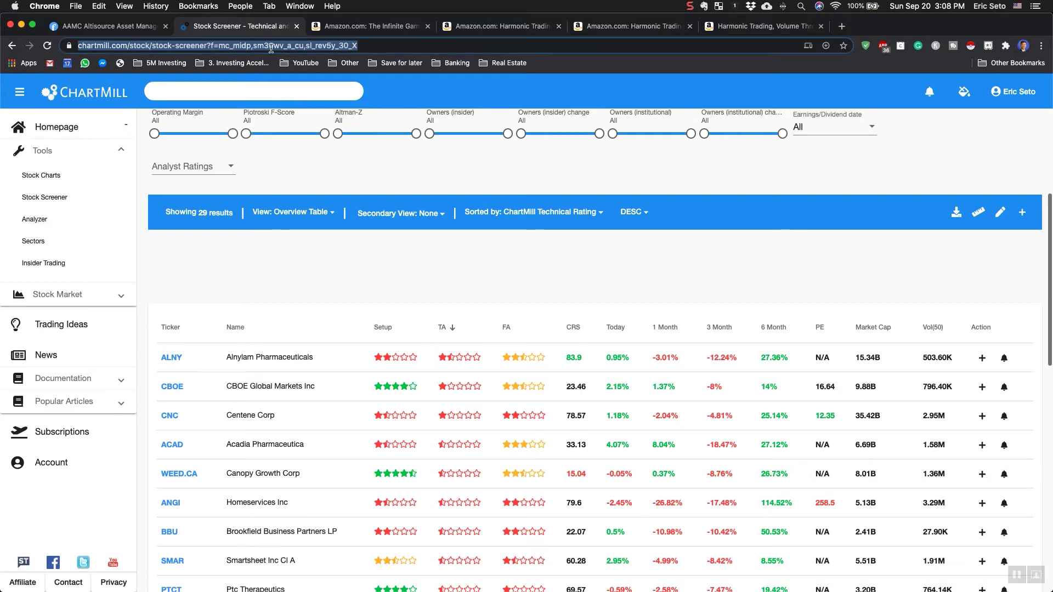
{"action": "left_click", "coordinate": [214, 46]}
{"action": "left_click_drag", "start_coordinate": [253, 45], "coordinate": [417, 41]}
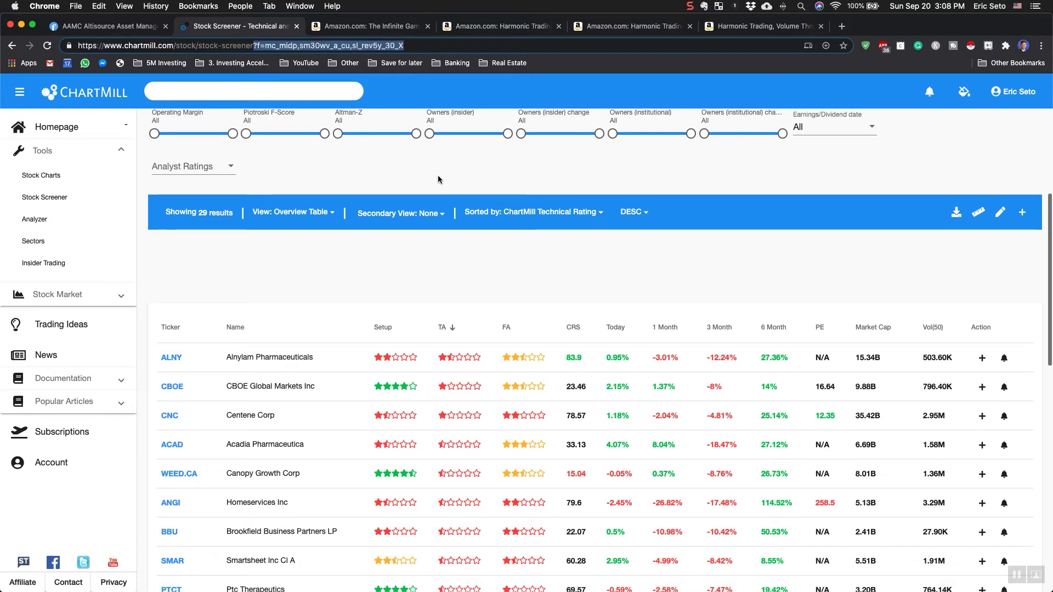
{"action": "scroll", "coordinate": [437, 180], "scroll_direction": "up", "scroll_amount": 3}
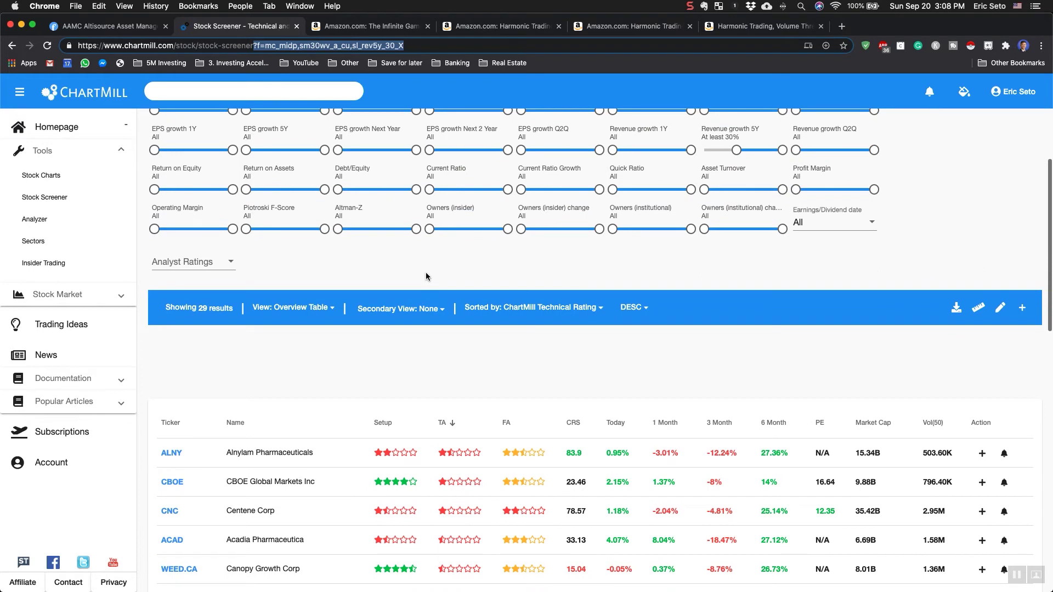
{"action": "left_click", "coordinate": [426, 275]}
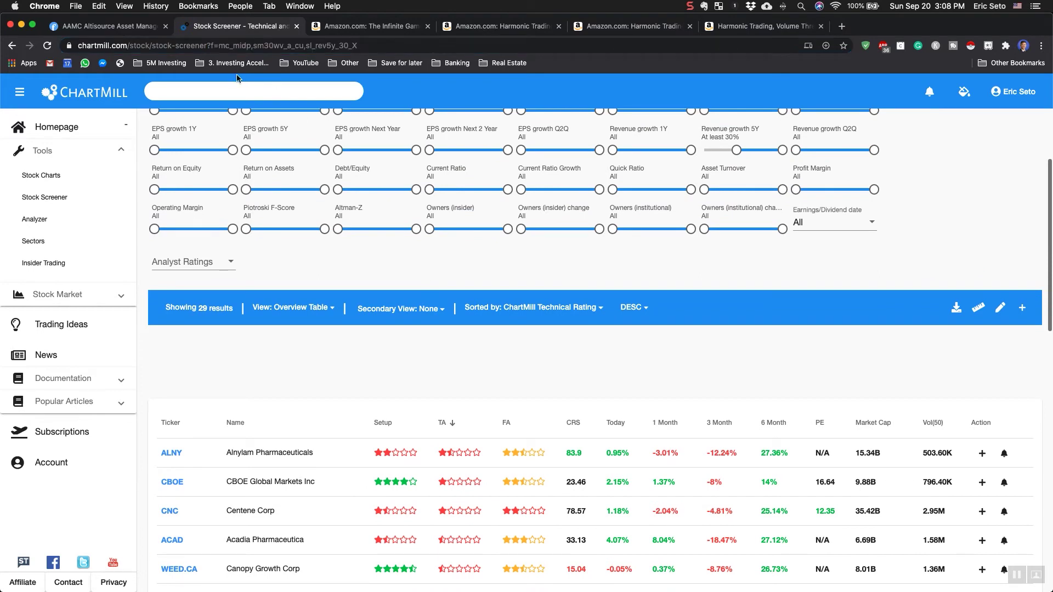
{"action": "left_click", "coordinate": [184, 46]}
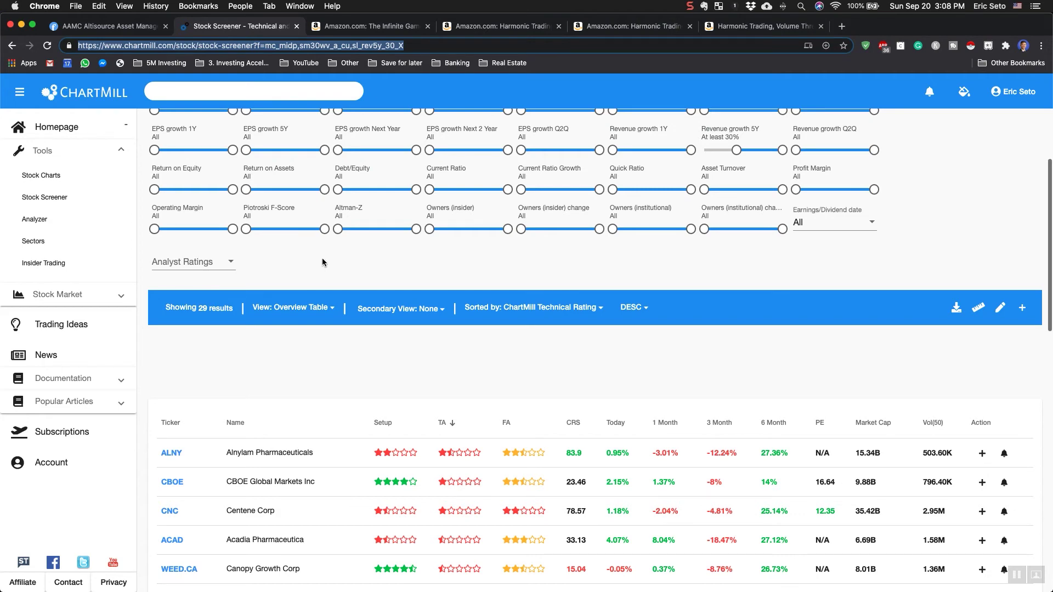
{"action": "scroll", "coordinate": [322, 262], "scroll_direction": "up", "scroll_amount": 3}
{"action": "scroll", "coordinate": [322, 261], "scroll_direction": "up", "scroll_amount": 2}
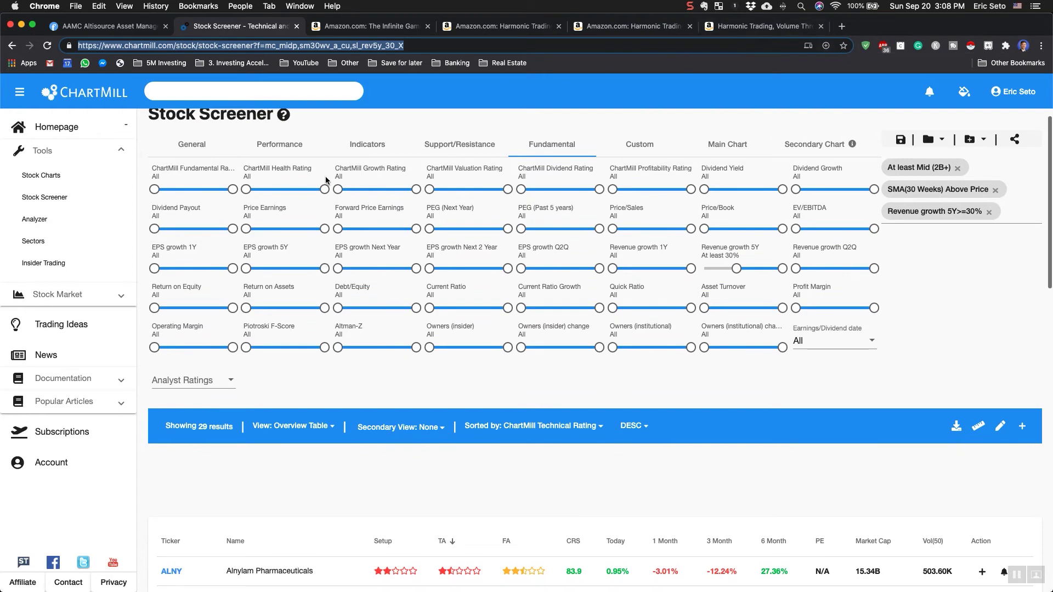
{"action": "scroll", "coordinate": [267, 311], "scroll_direction": "down", "scroll_amount": 2}
{"action": "scroll", "coordinate": [267, 311], "scroll_direction": "down", "scroll_amount": 7}
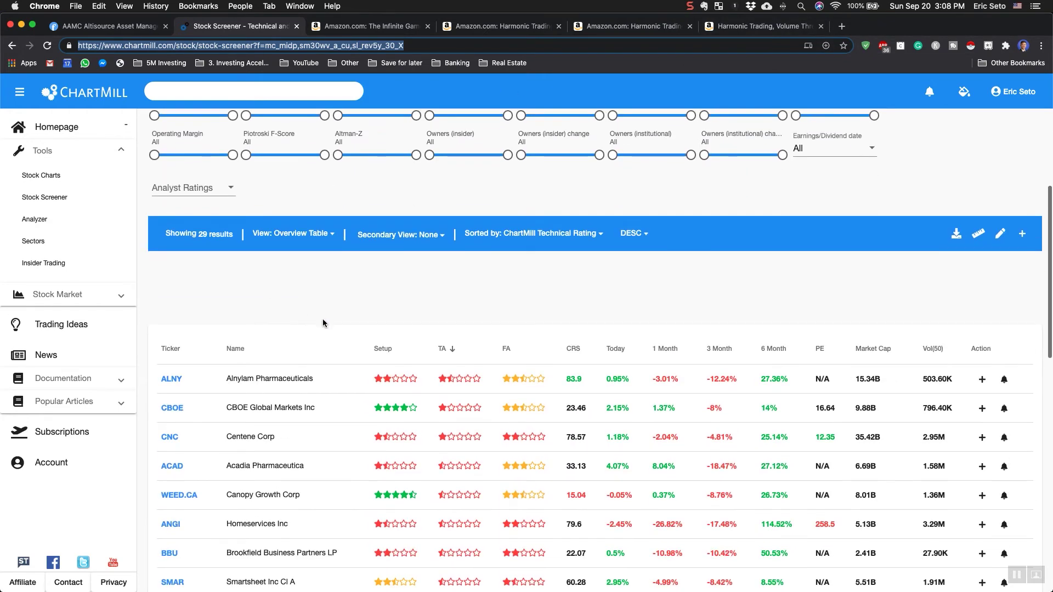
{"action": "scroll", "coordinate": [304, 412], "scroll_direction": "down", "scroll_amount": 6}
{"action": "scroll", "coordinate": [305, 413], "scroll_direction": "down", "scroll_amount": 2}
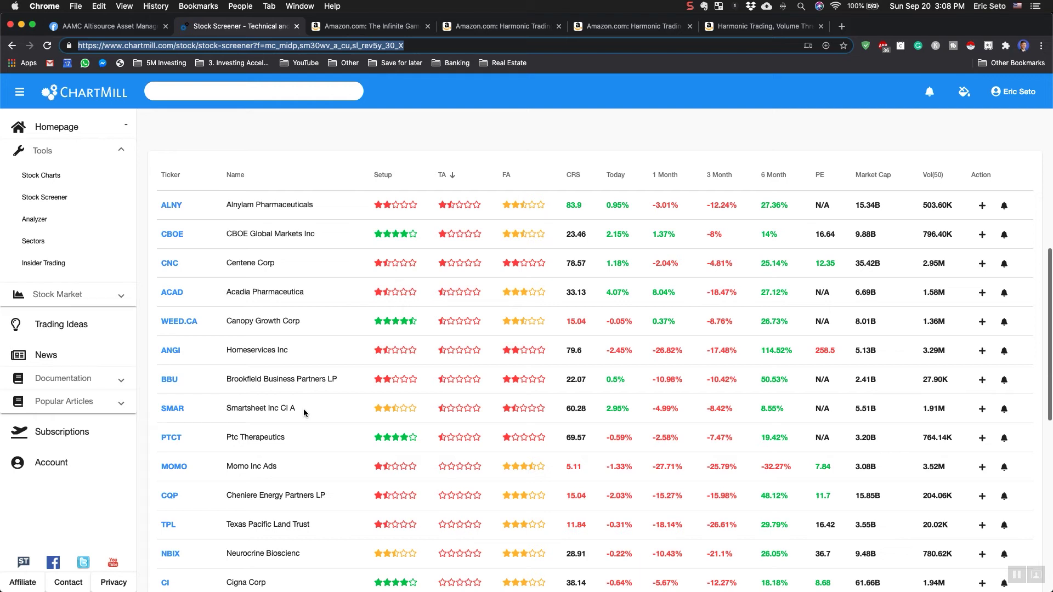
Step: Load the TradingView TECK chart in a new tab and move it right after the screener tab
{"action": "left_click", "coordinate": [841, 26]}
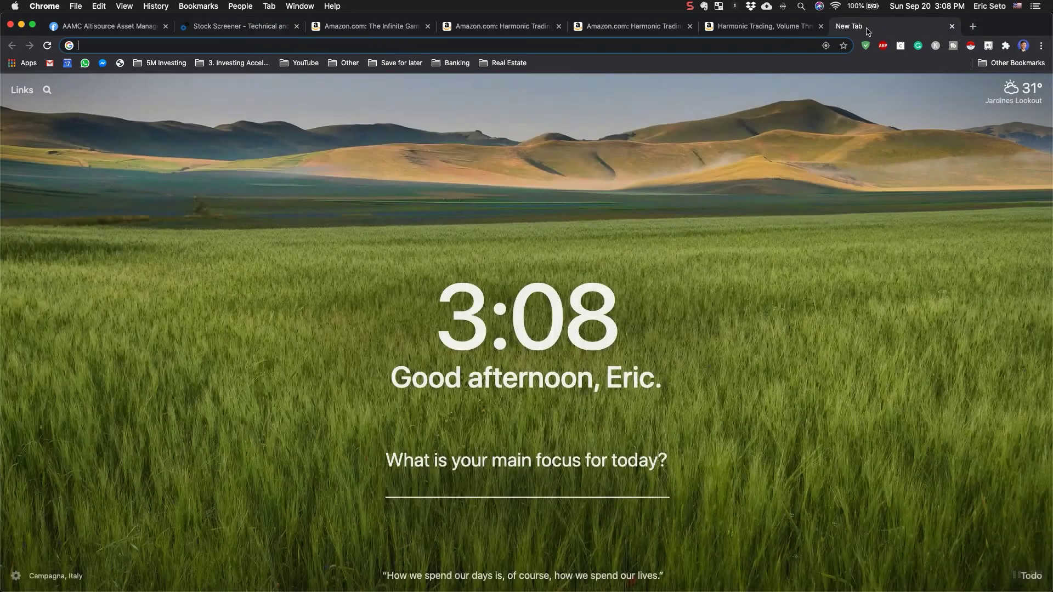
{"action": "type", "text": "tradingview.com/chart/Hbqu5302/"}
{"action": "key", "text": "Return"}
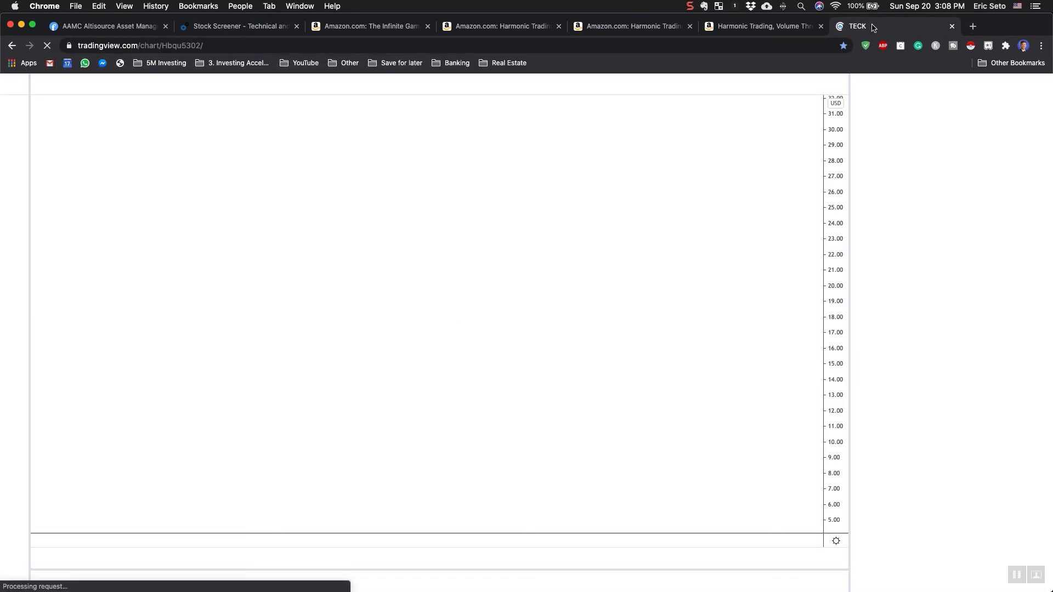
{"action": "left_click_drag", "start_coordinate": [873, 27], "coordinate": [356, 26]}
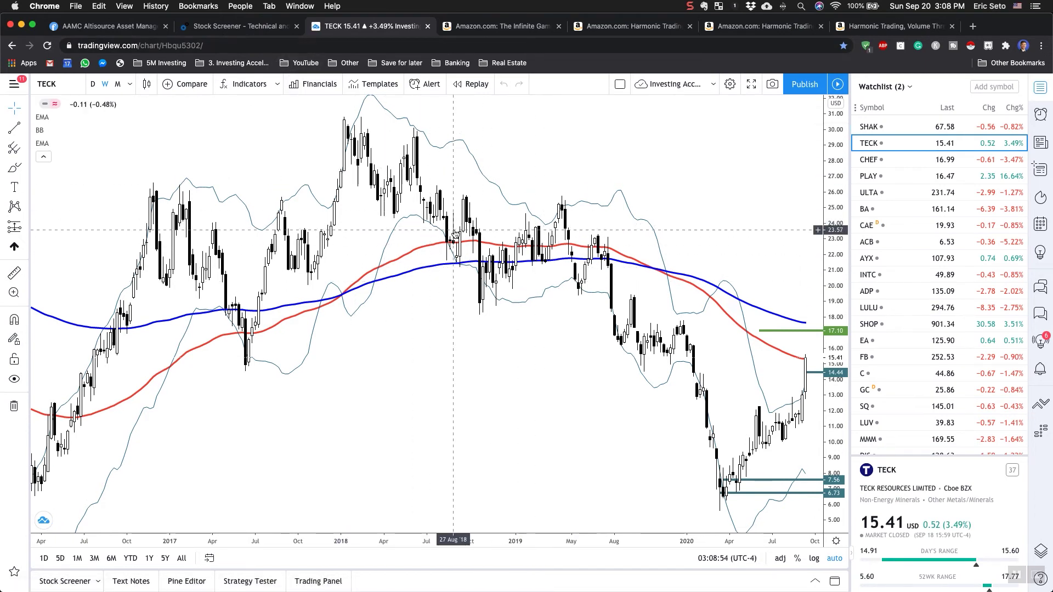
Step: Return to the screener shortlist, scroll down and bring up PTCT's daily chart preview
{"action": "left_click", "coordinate": [277, 25]}
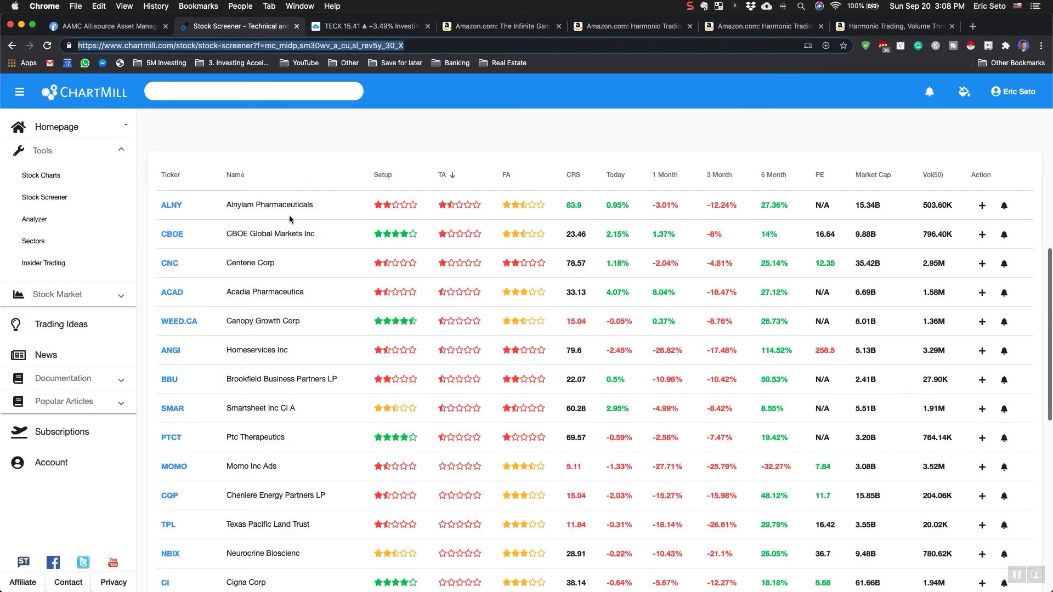
{"action": "scroll", "coordinate": [267, 458], "scroll_direction": "down", "scroll_amount": 1}
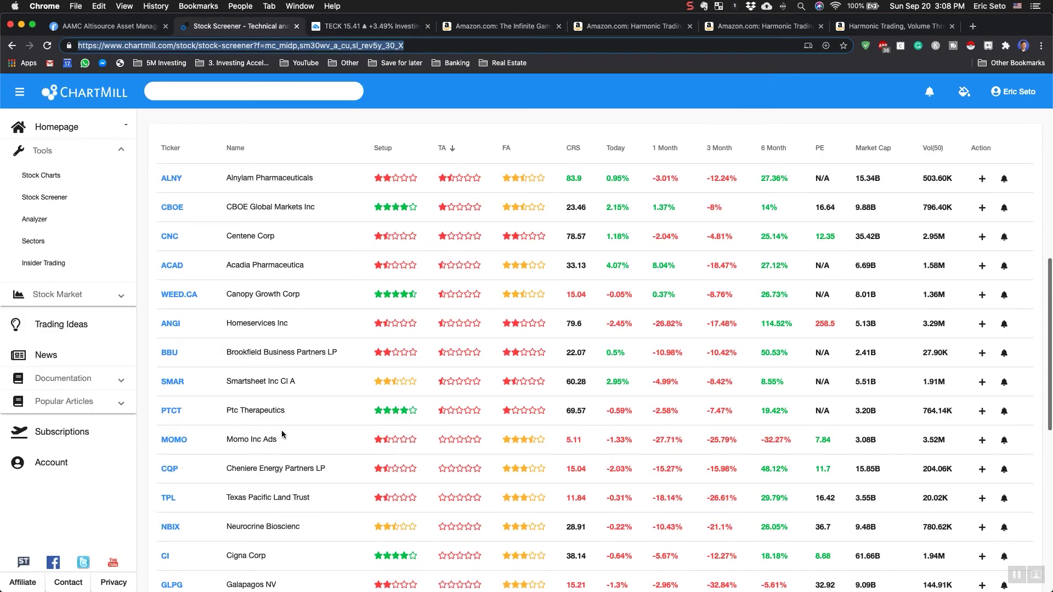
{"action": "mouse_move", "coordinate": [169, 415]}
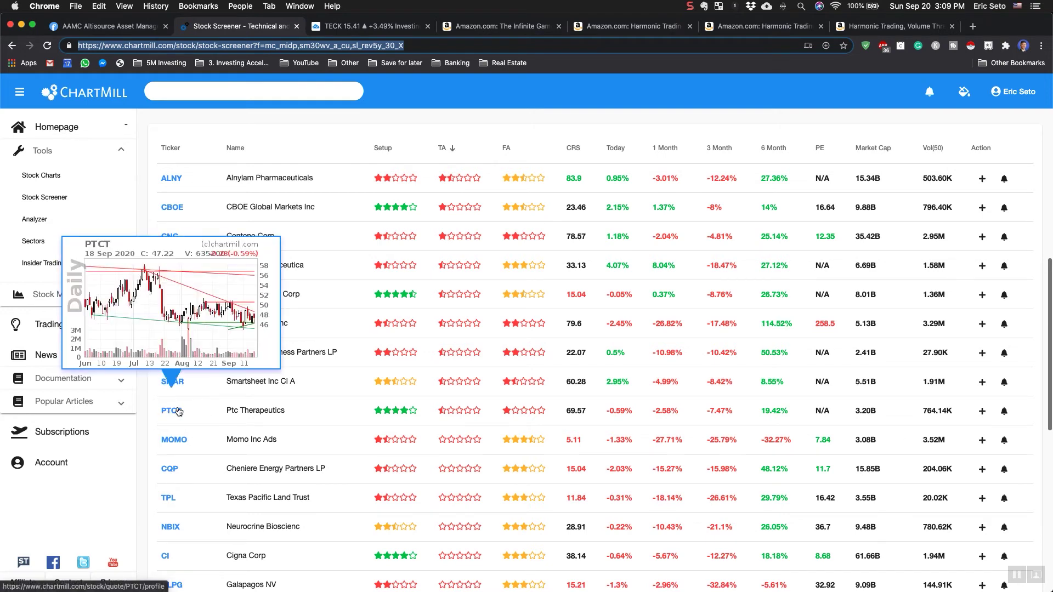
Step: Change the TradingView chart symbol from TECK to PTCT, then return to the screener
{"action": "left_click", "coordinate": [399, 26]}
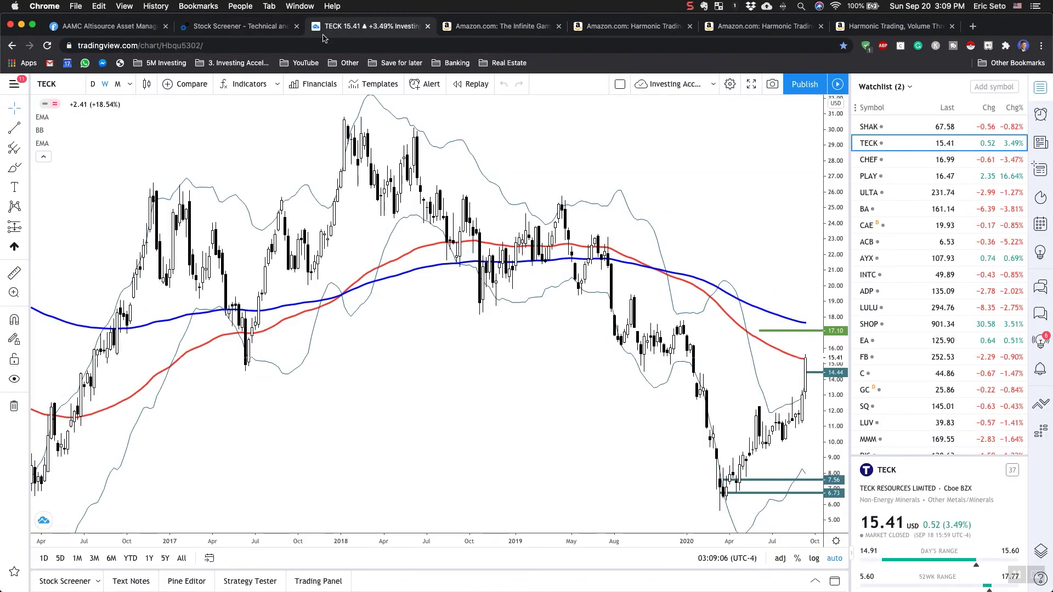
{"action": "type", "text": "PTCT"}
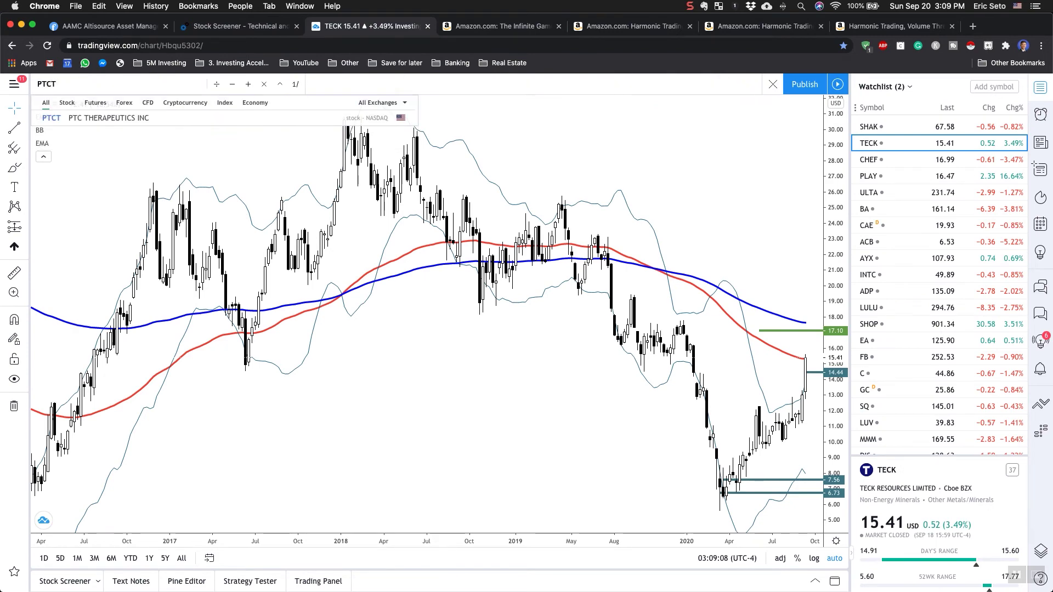
{"action": "key", "text": "Return"}
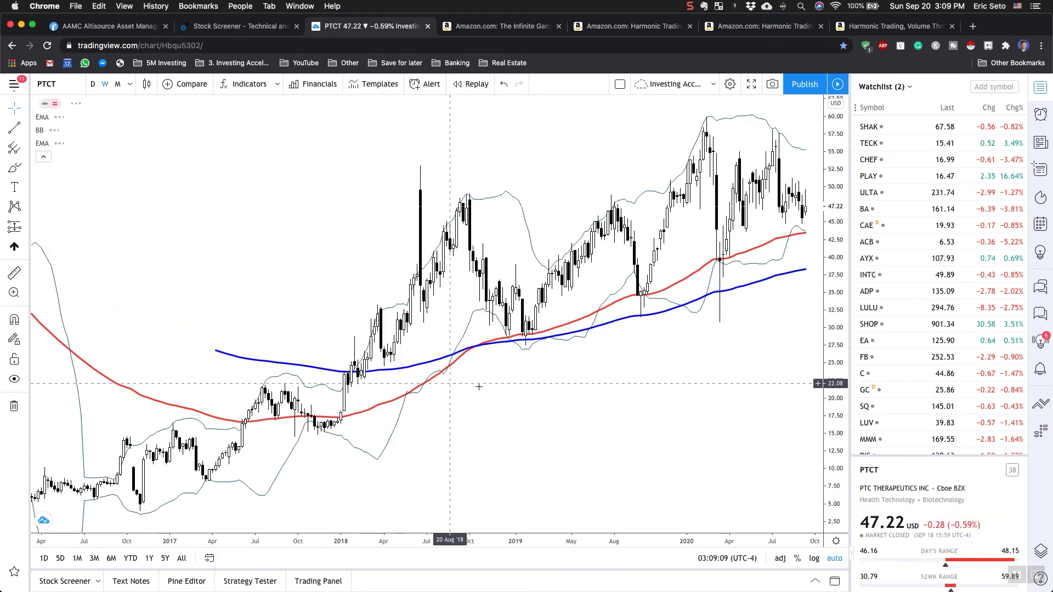
{"action": "scroll", "coordinate": [534, 391], "scroll_direction": "right", "scroll_amount": 1}
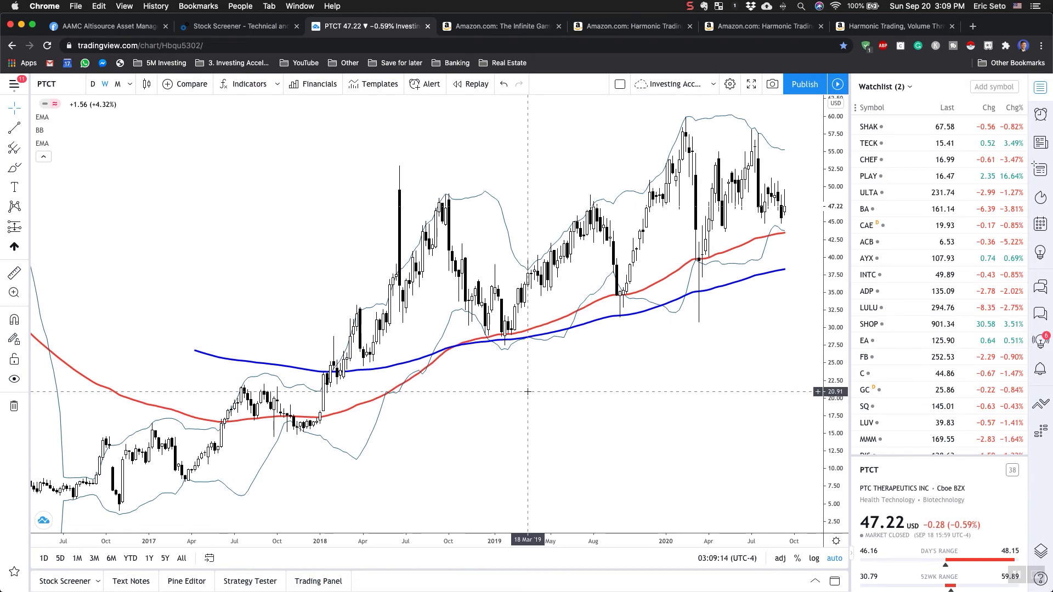
{"action": "left_click", "coordinate": [236, 26]}
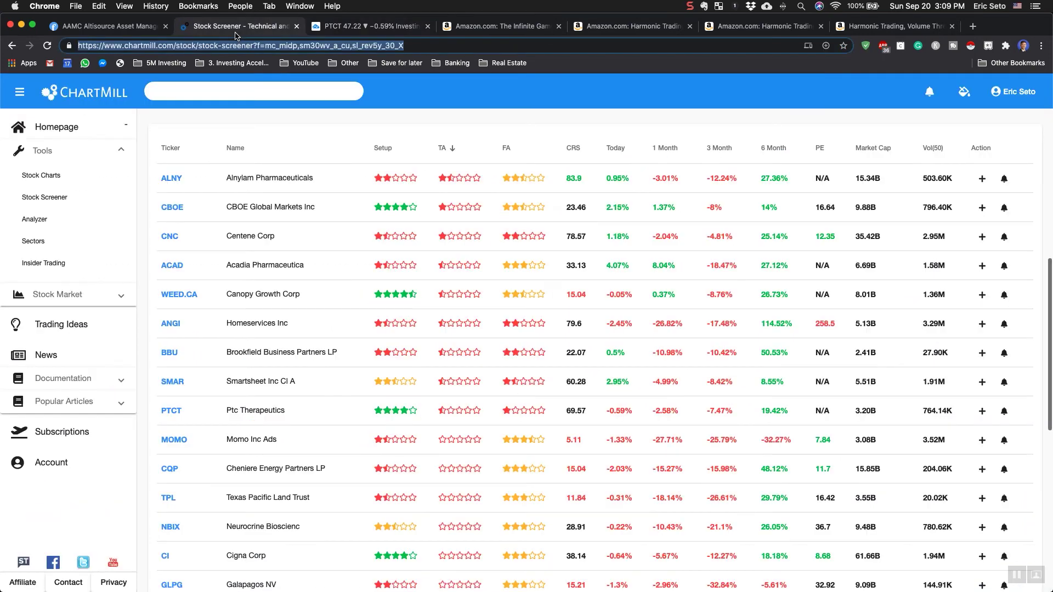
Step: Bring the PTCT TradingView chart tab back to the front
{"action": "left_click", "coordinate": [350, 30]}
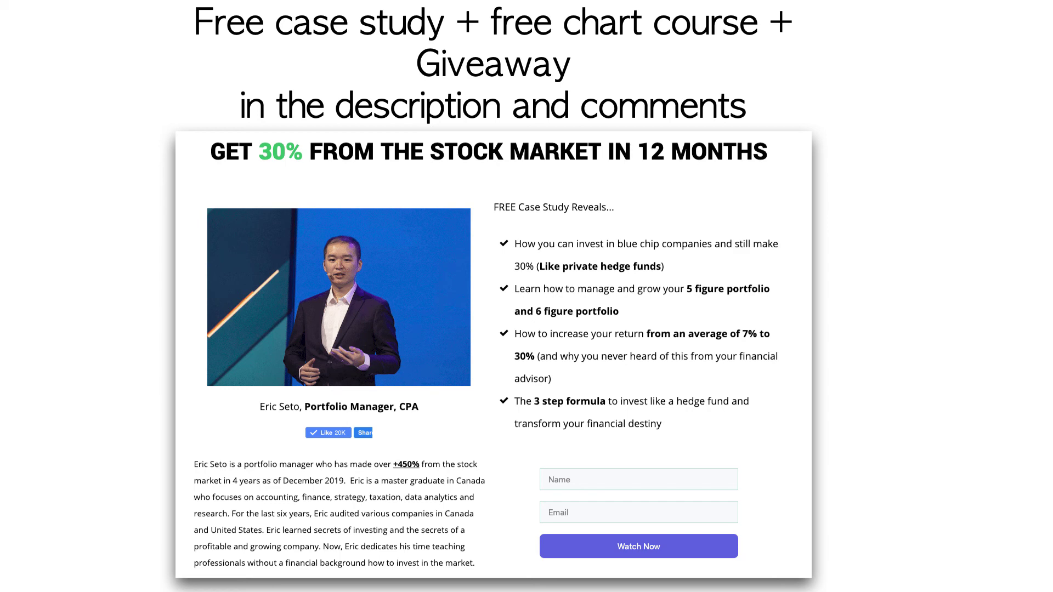
{"action": "key", "text": "Escape"}
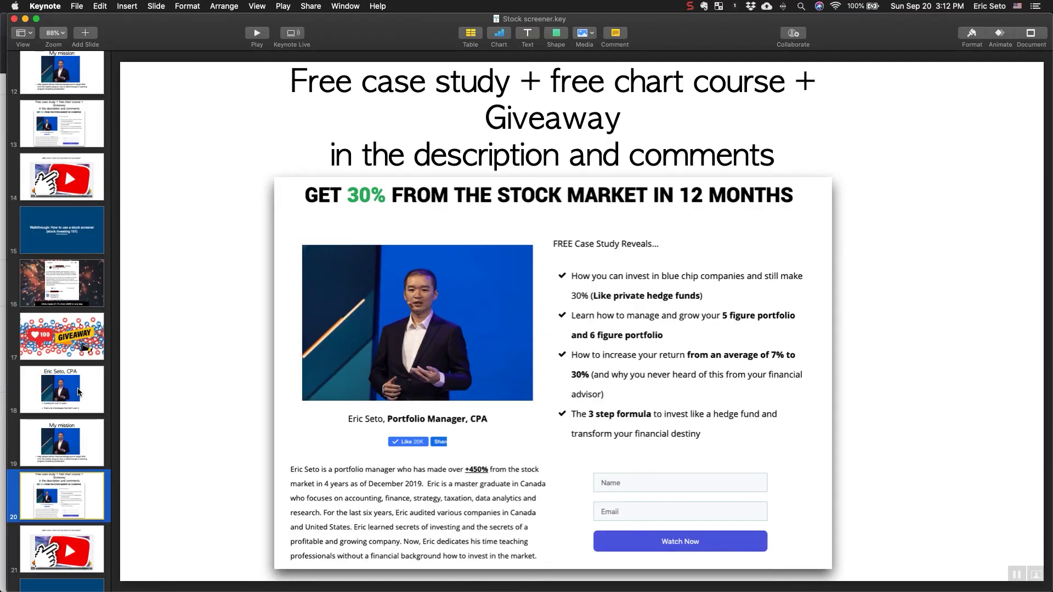
{"action": "key", "text": "ctrl+Up"}
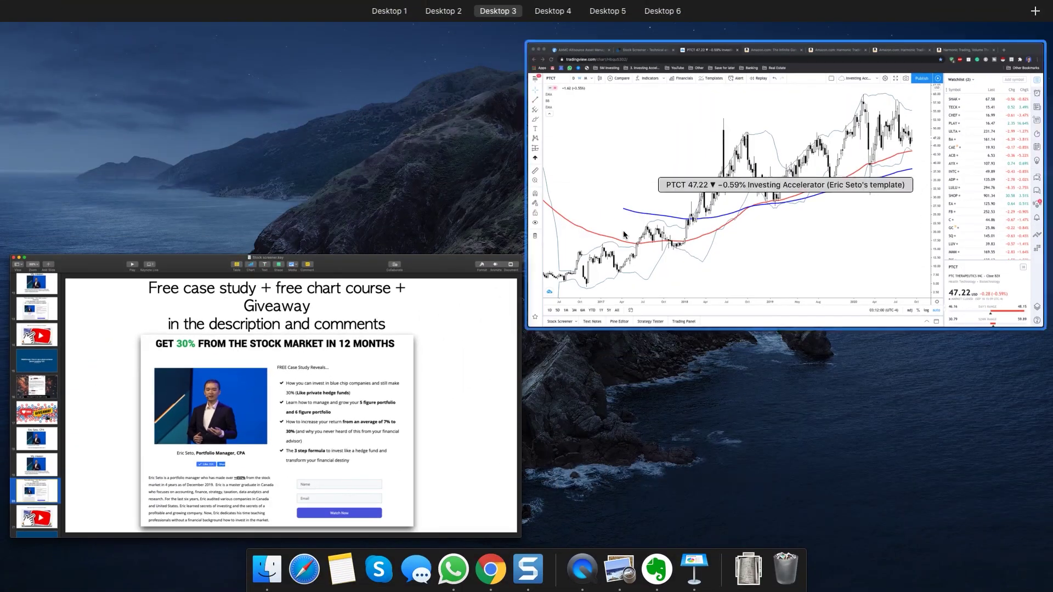
{"action": "left_click", "coordinate": [623, 230]}
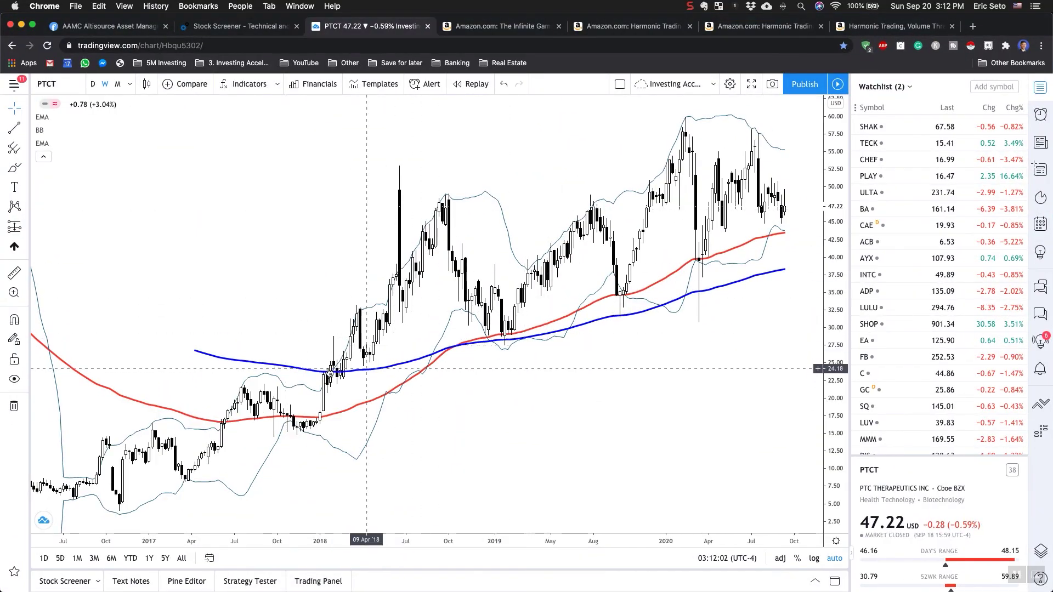
{"action": "key", "text": "ctrl+Up"}
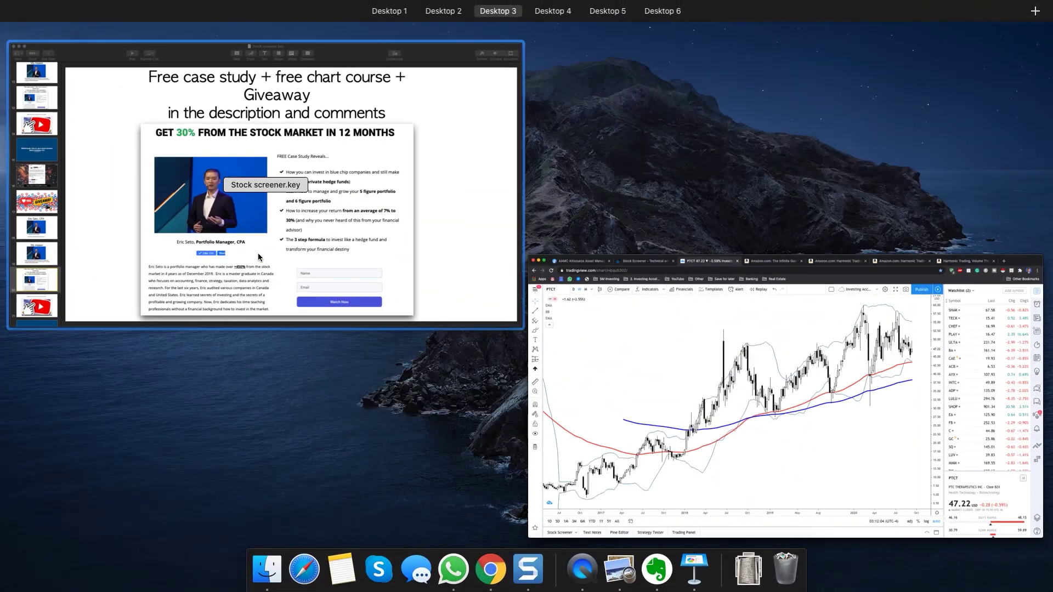
{"action": "left_click", "coordinate": [240, 274]}
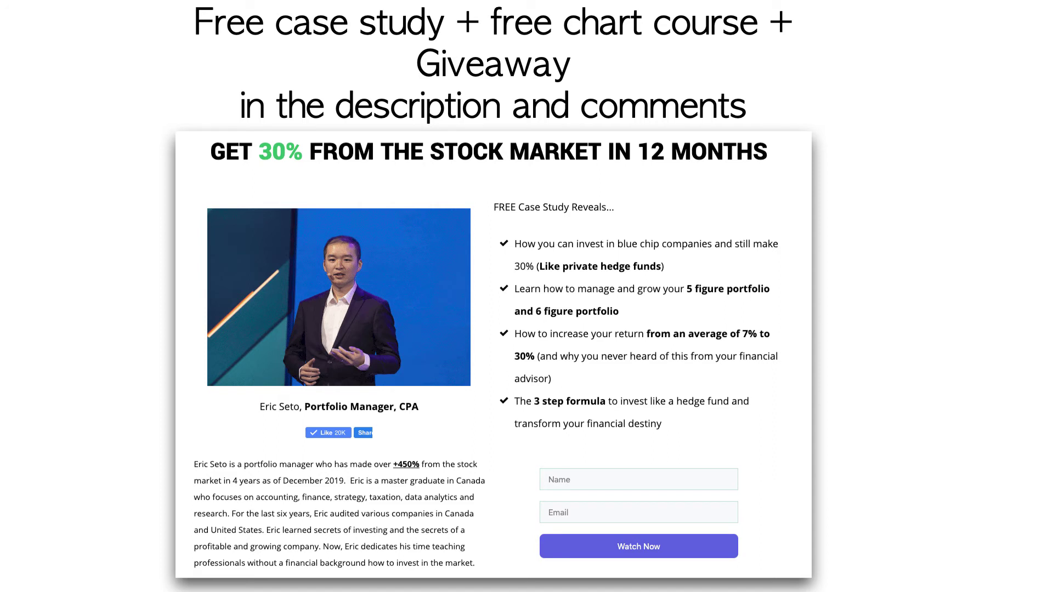